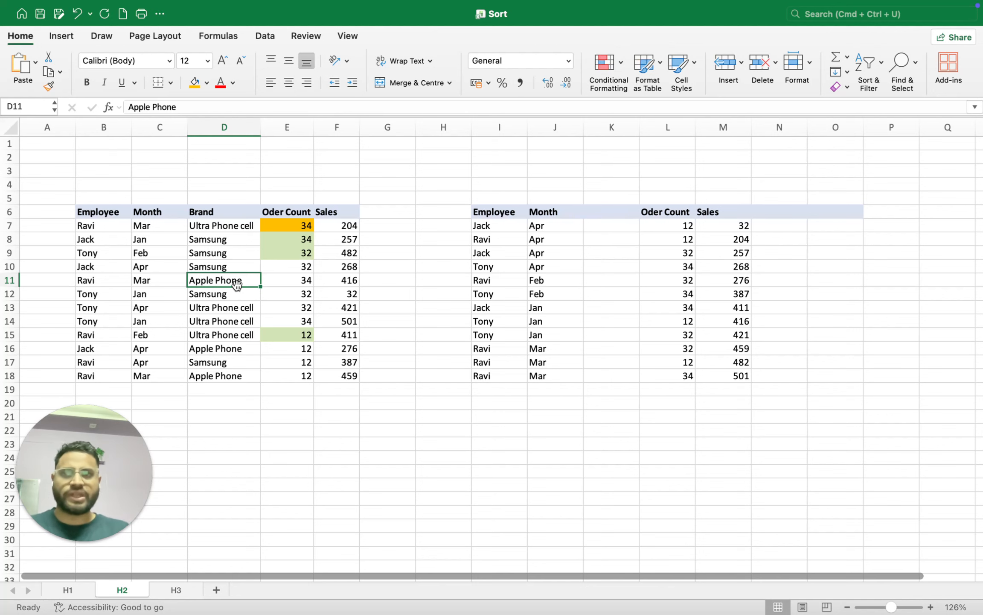
Sort the first table by its Employee column from A to Z and undo that sort
{"action": "left_click", "coordinate": [214, 267]}
{"action": "left_click", "coordinate": [156, 263]}
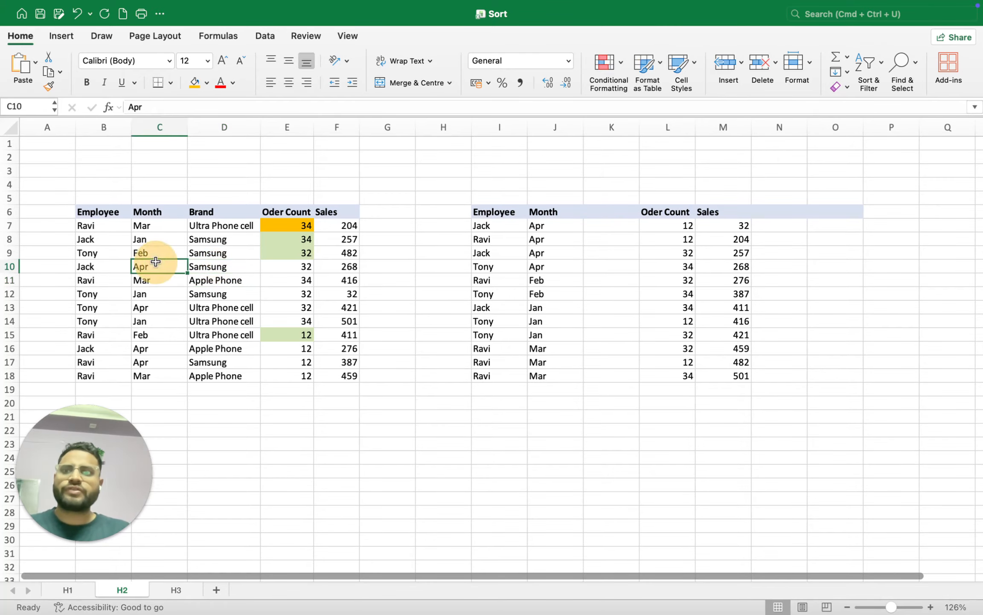
{"action": "left_click", "coordinate": [95, 265]}
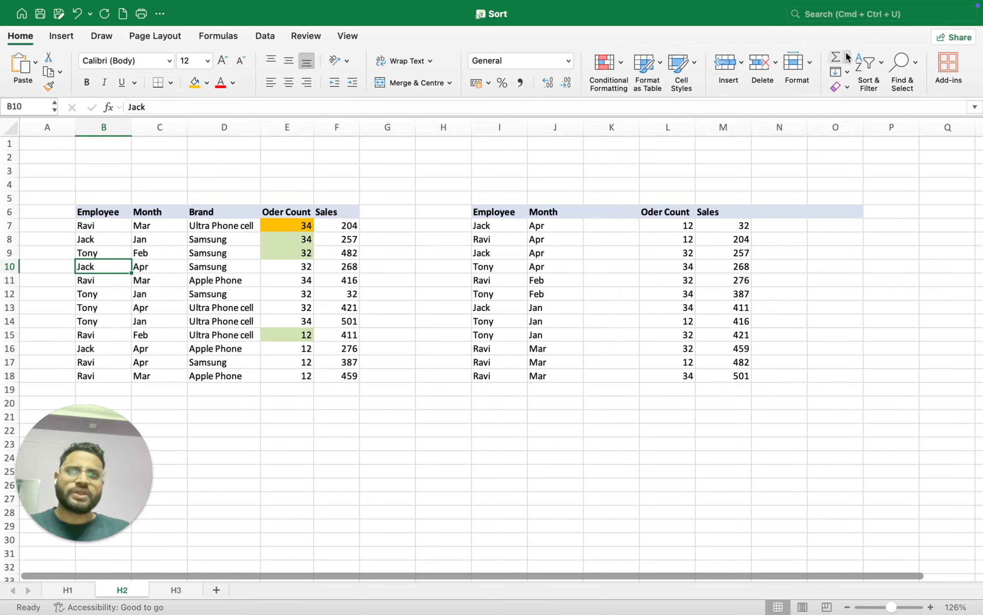
{"action": "left_click", "coordinate": [868, 64]}
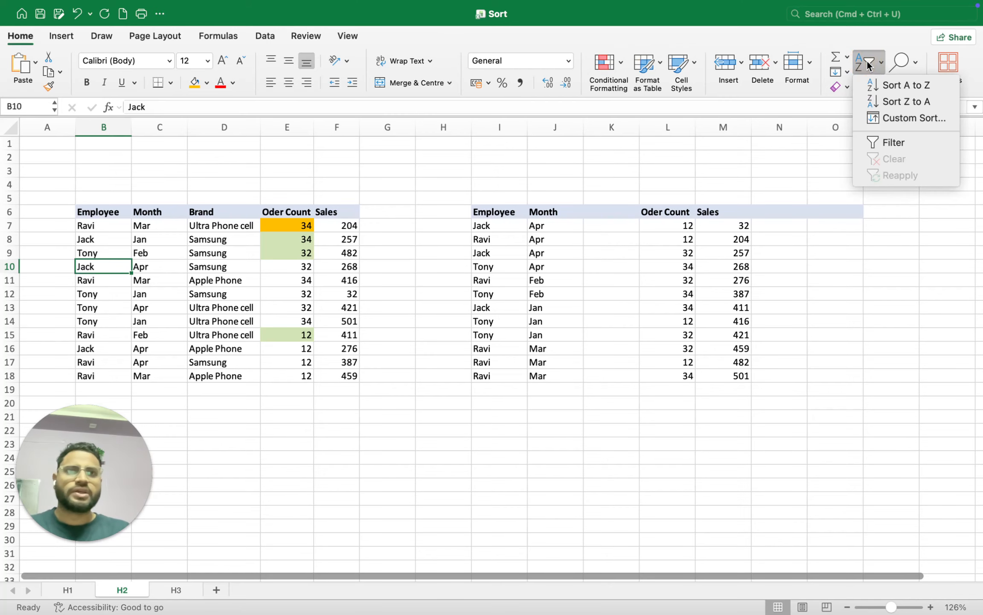
{"action": "left_click", "coordinate": [902, 88]}
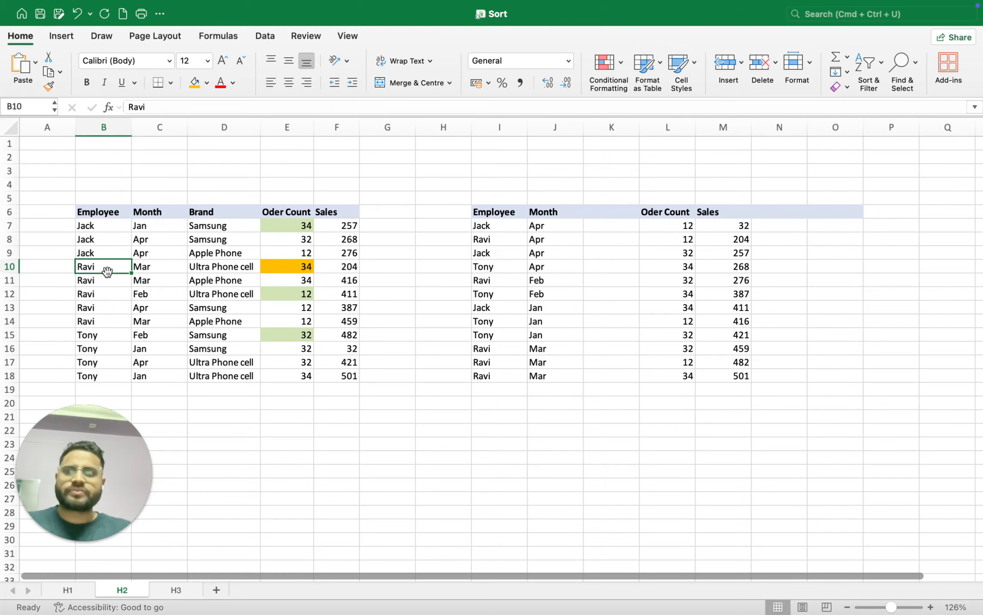
{"action": "key", "text": "super+z"}
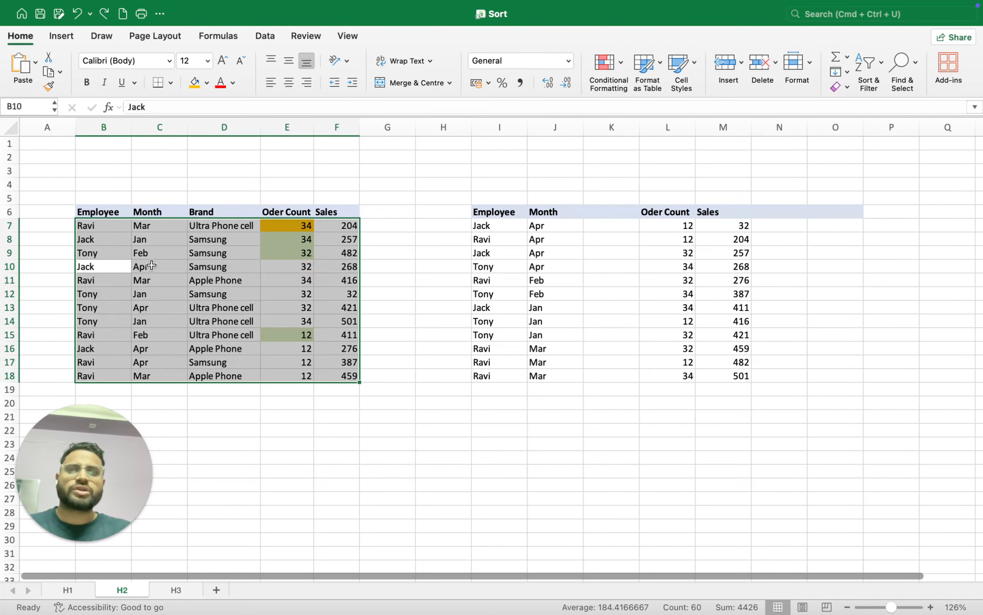
Sort the first table by its Brand column from A to Z
{"action": "left_click", "coordinate": [151, 265]}
{"action": "left_click", "coordinate": [202, 265]}
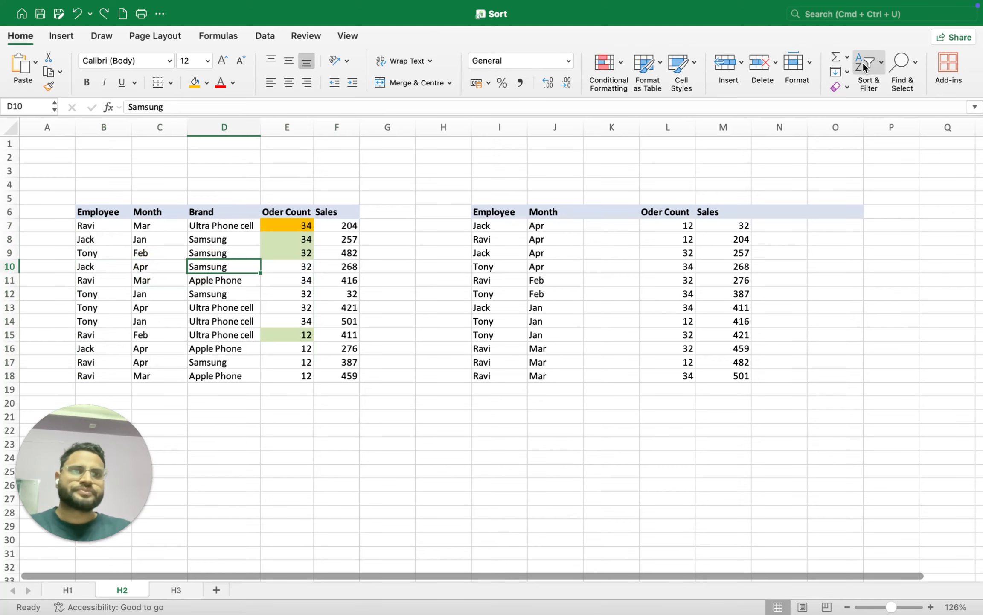
{"action": "left_click", "coordinate": [864, 64]}
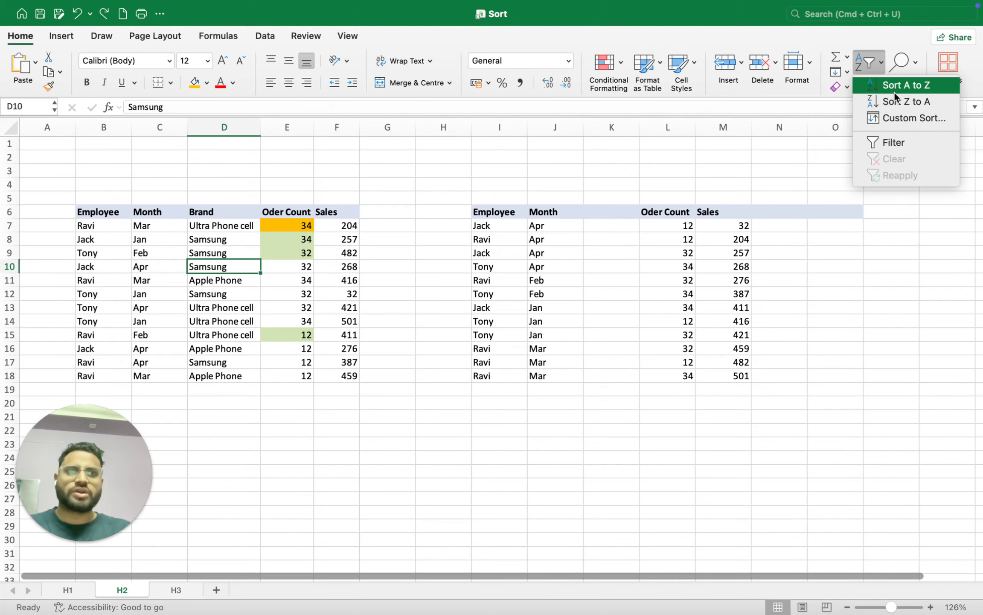
{"action": "left_click", "coordinate": [912, 89]}
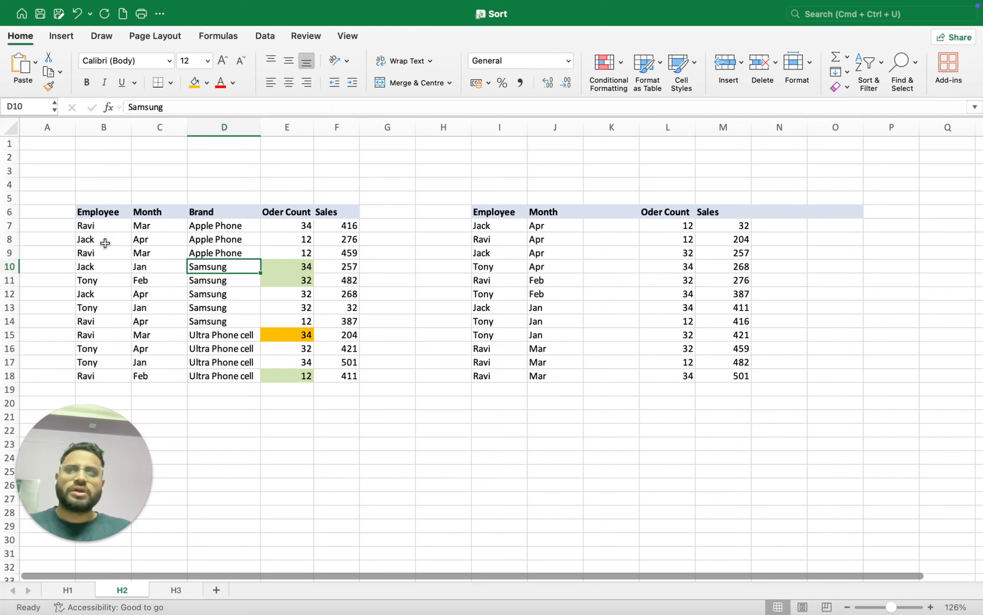
{"action": "left_click", "coordinate": [167, 279]}
{"action": "key", "text": "Left"}
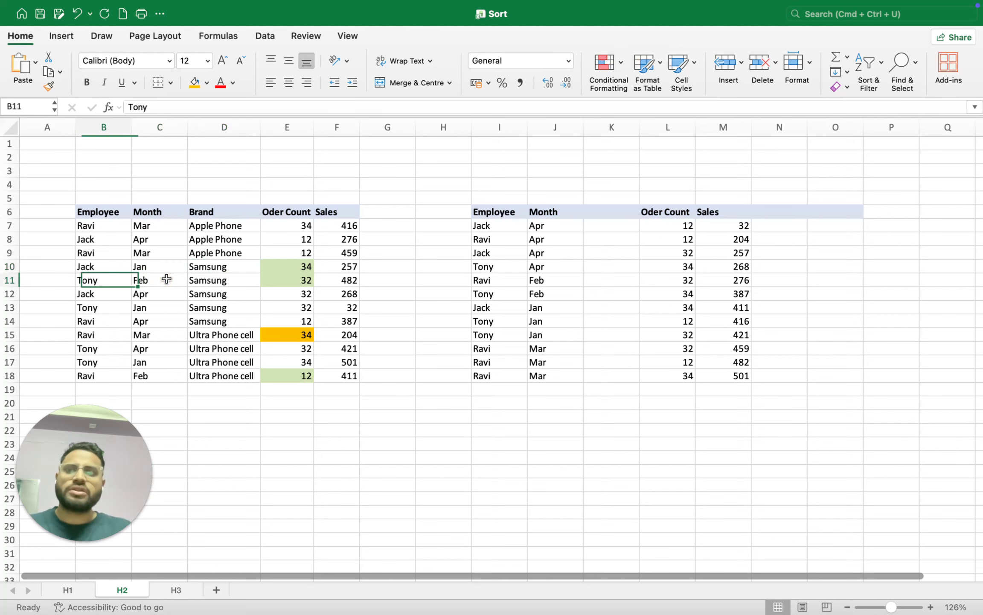
{"action": "key", "text": "Right"}
{"action": "key", "text": "Right"}
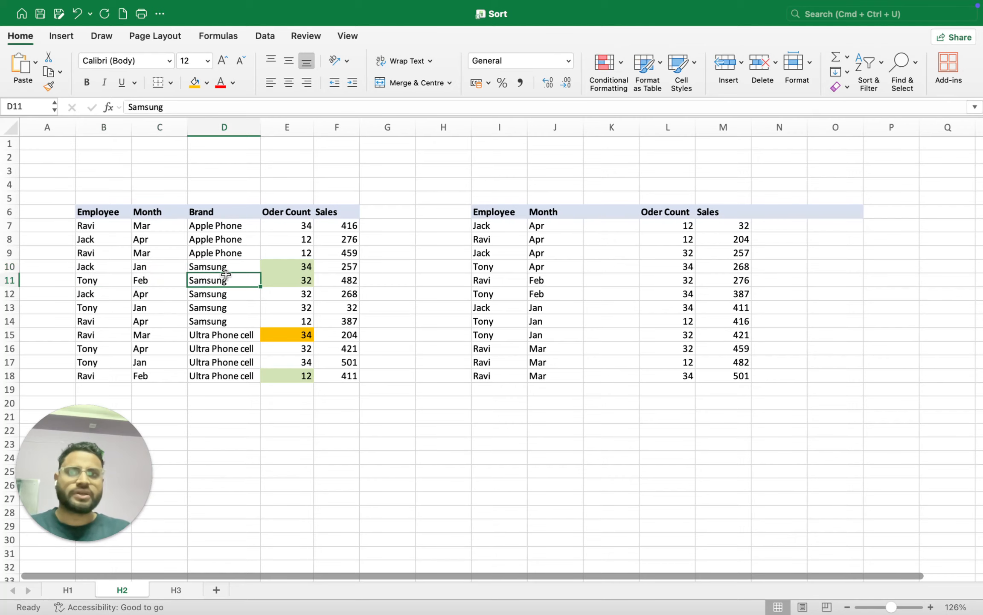
Examine row 10 of the second table across the Employee, Month and blank columns
{"action": "left_click", "coordinate": [595, 270]}
{"action": "key", "text": "Left"}
{"action": "key", "text": "Left"}
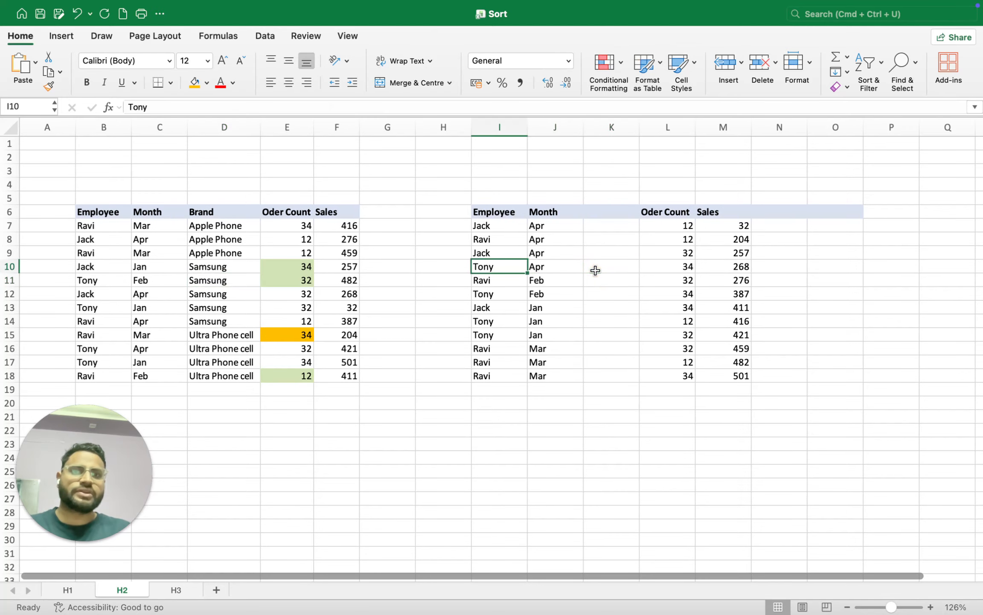
{"action": "key", "text": "shift+Right"}
{"action": "key", "text": "shift+Right"}
{"action": "key", "text": "shift+Right"}
{"action": "key", "text": "Right"}
{"action": "key", "text": "Right"}
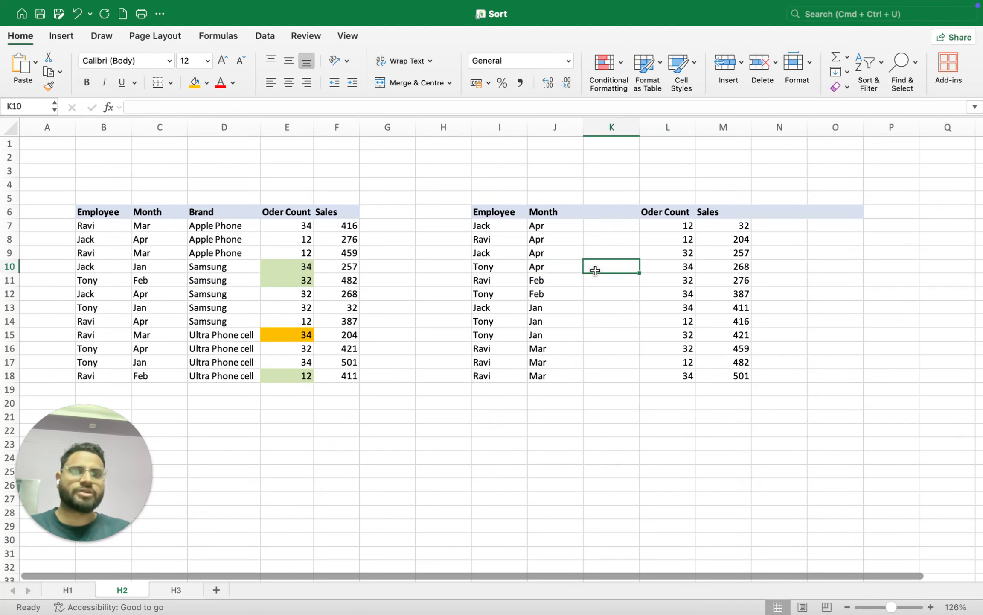
{"action": "key", "text": "Left"}
{"action": "key", "text": "Left"}
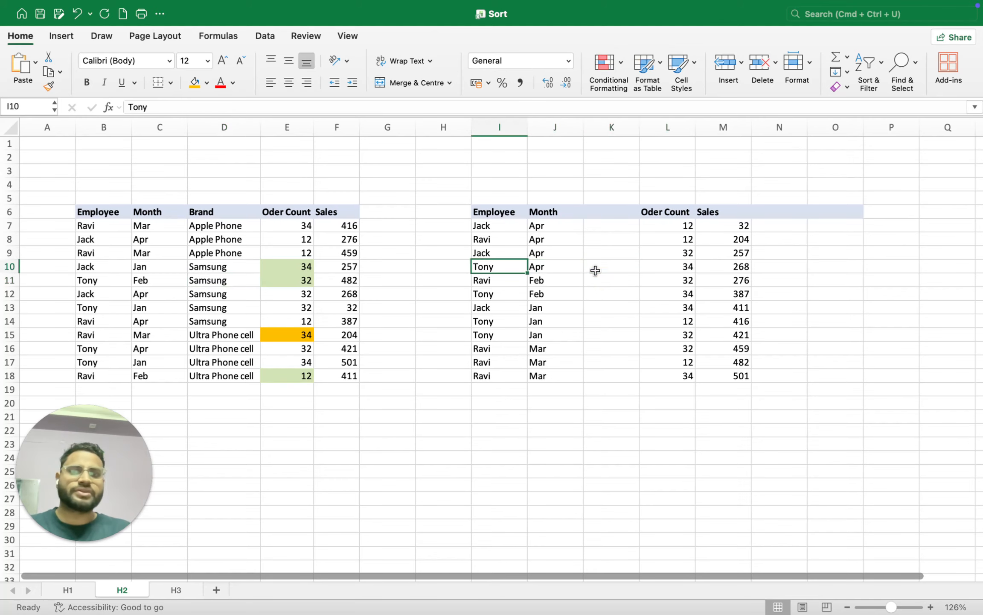
Sort the second table's Employee and Month block by Month, first from A to Z and finally from Z to A
{"action": "key", "text": "Right"}
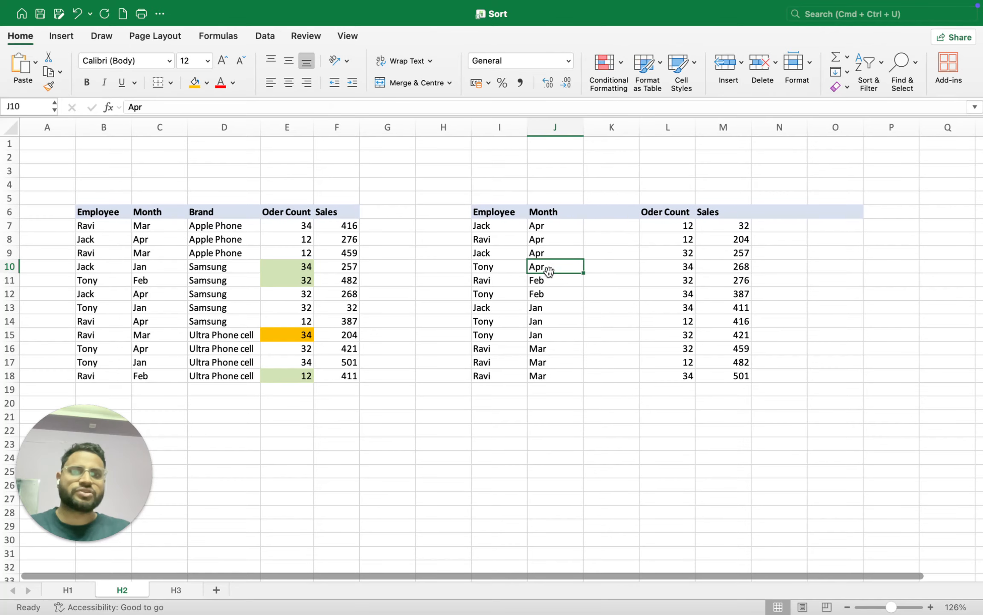
{"action": "left_click", "coordinate": [878, 64]}
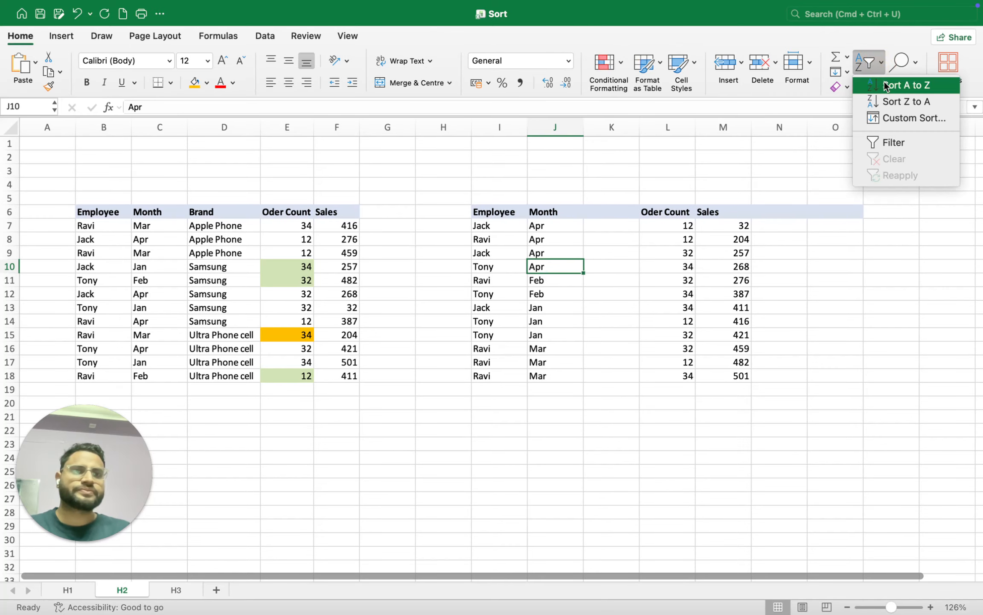
{"action": "left_click", "coordinate": [885, 80]}
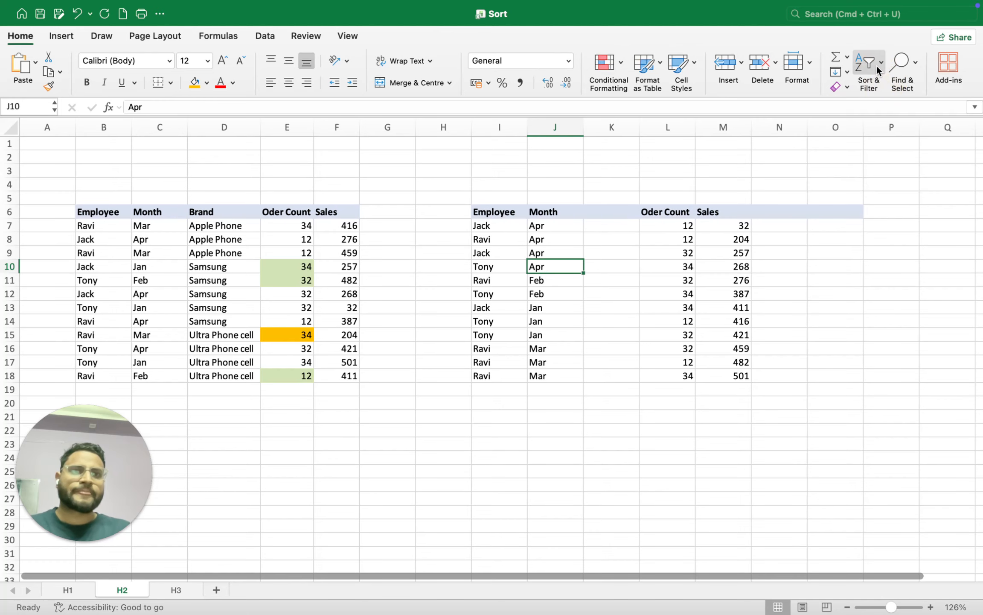
{"action": "left_click", "coordinate": [877, 64]}
{"action": "left_click", "coordinate": [898, 103]}
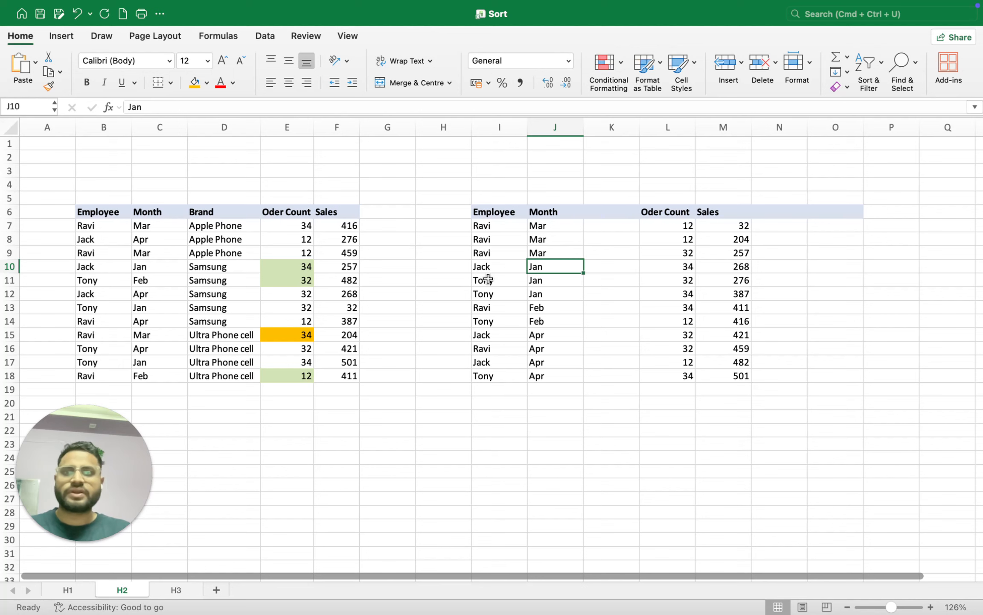
Examine rows 10 and 11 of the second table on both sides of the blank column, from Employee to Sales
{"action": "left_click", "coordinate": [661, 262]}
{"action": "key", "text": "Right"}
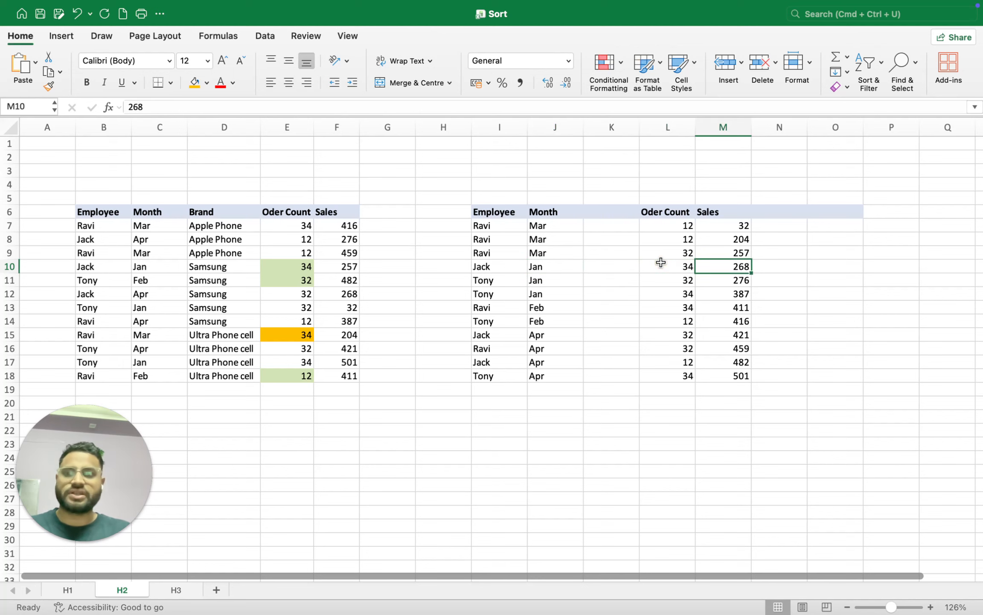
{"action": "key", "text": "Left"}
{"action": "key", "text": "Left"}
{"action": "key", "text": "Left"}
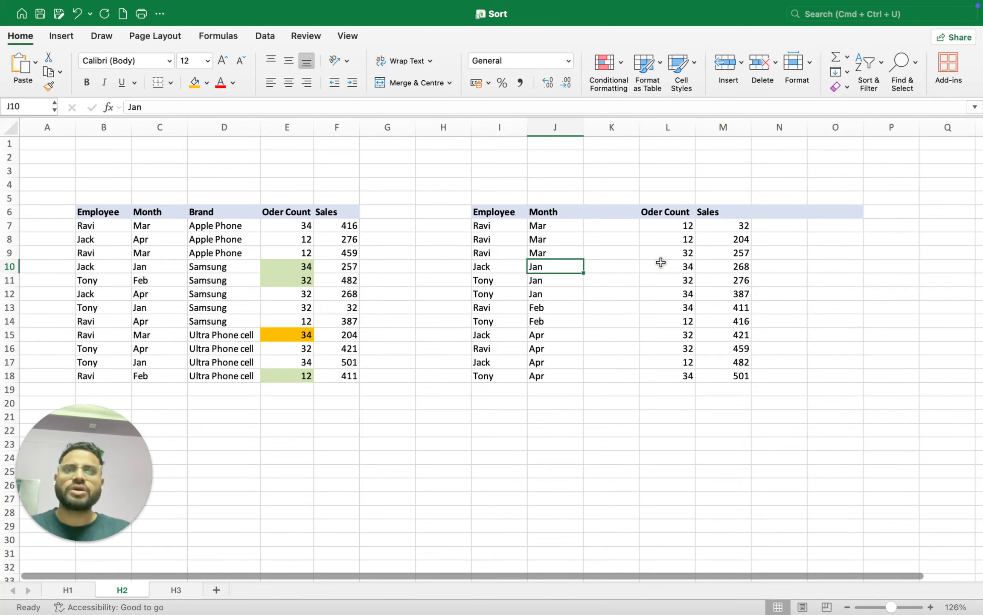
{"action": "key", "text": "Left"}
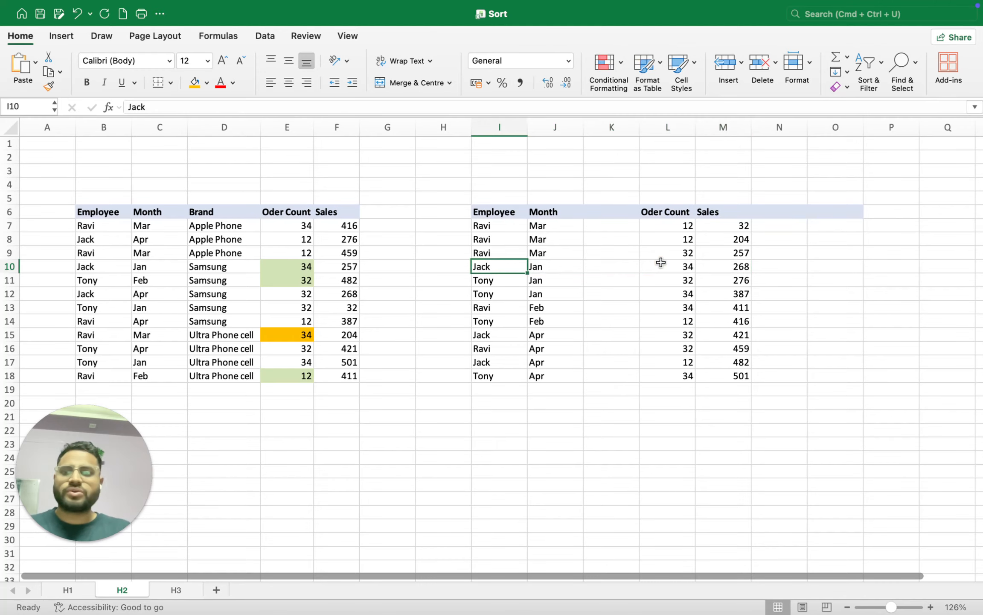
{"action": "key", "text": "Down"}
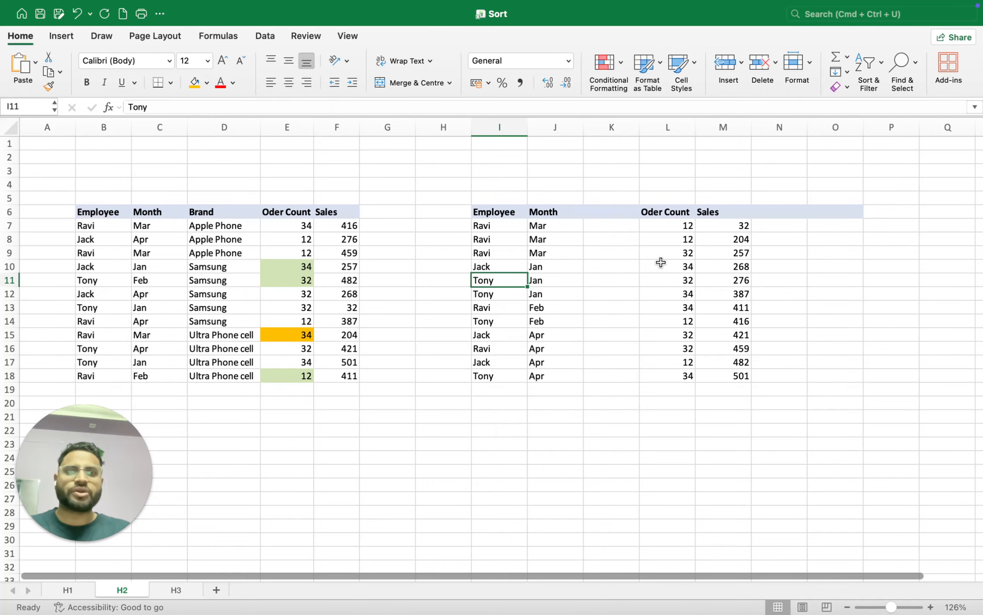
{"action": "key", "text": "Right"}
{"action": "key", "text": "Right"}
{"action": "key", "text": "Right"}
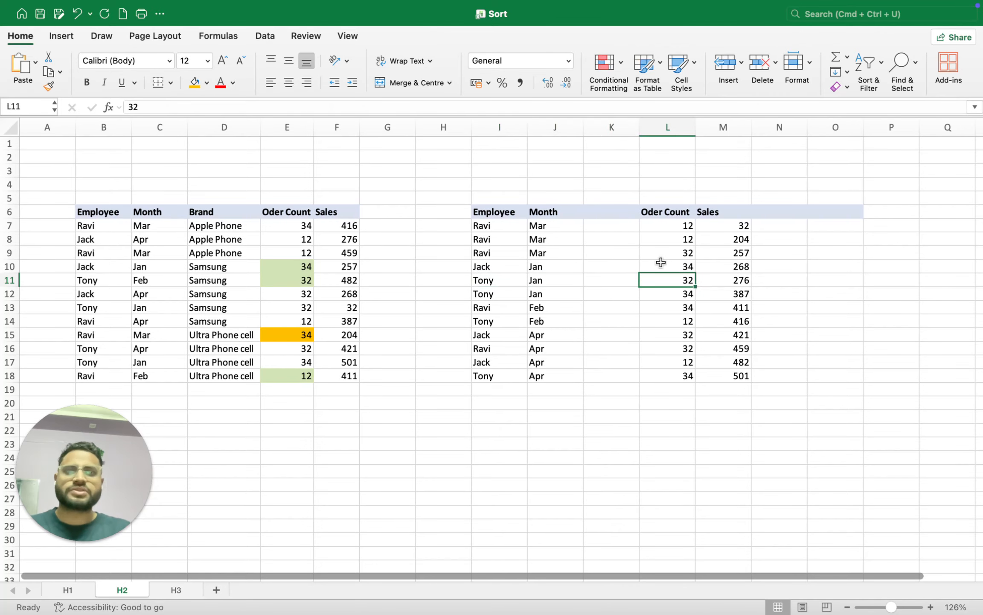
{"action": "key", "text": "Right"}
{"action": "key", "text": "Left"}
{"action": "key", "text": "Left"}
{"action": "key", "text": "Left"}
{"action": "key", "text": "Left"}
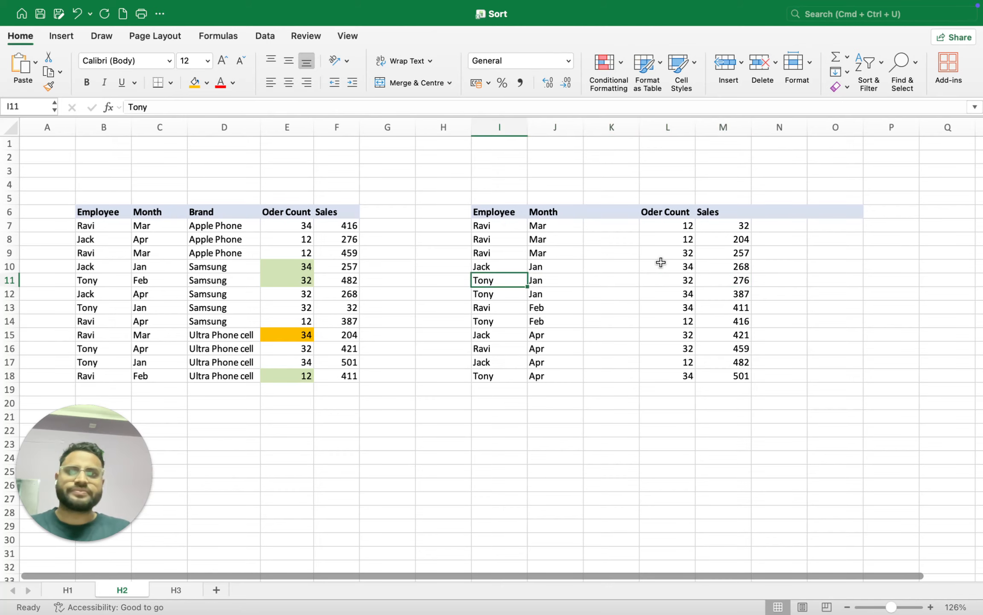
Sort the first table by its Oder Count column from largest to smallest
{"action": "left_click", "coordinate": [278, 280]}
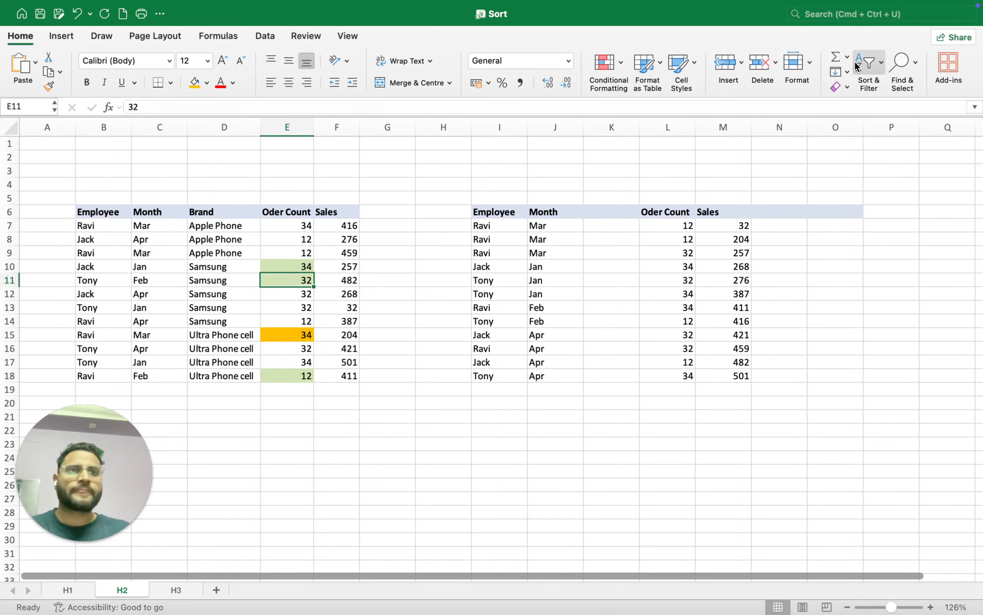
{"action": "left_click", "coordinate": [868, 64]}
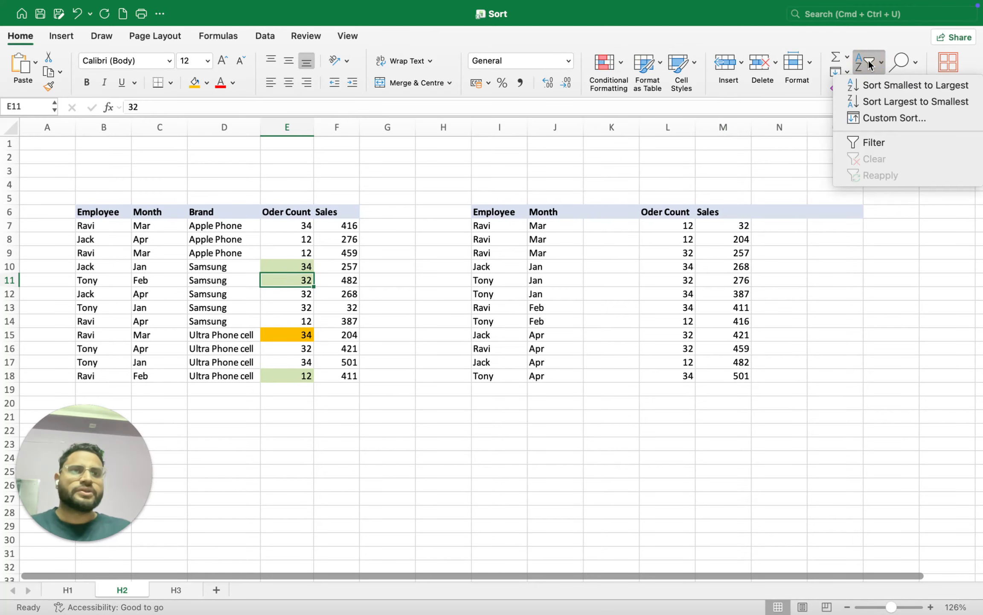
{"action": "left_click", "coordinate": [902, 101]}
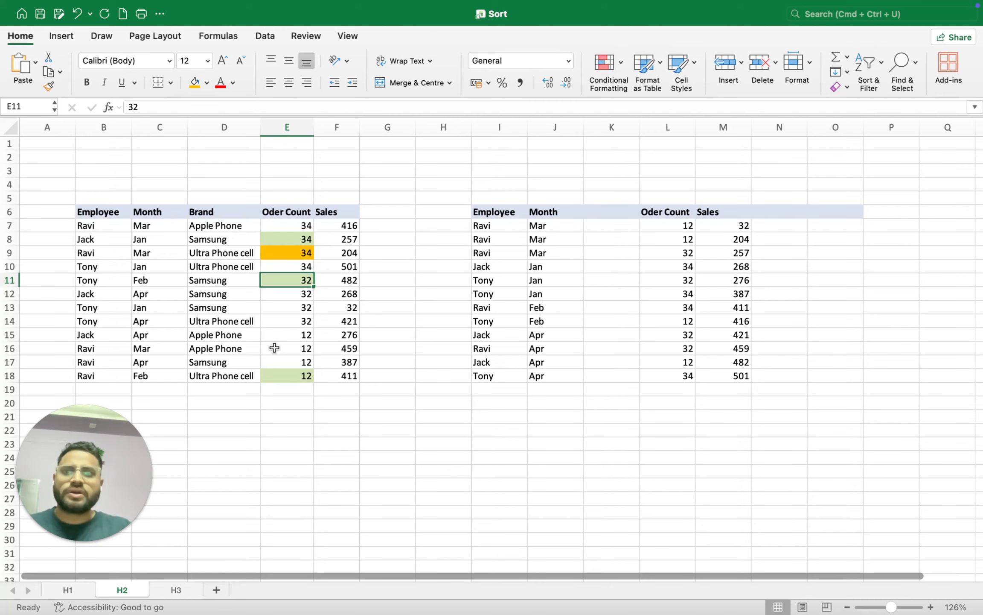
{"action": "left_click", "coordinate": [198, 289]}
{"action": "key", "text": "Left"}
{"action": "key", "text": "Left"}
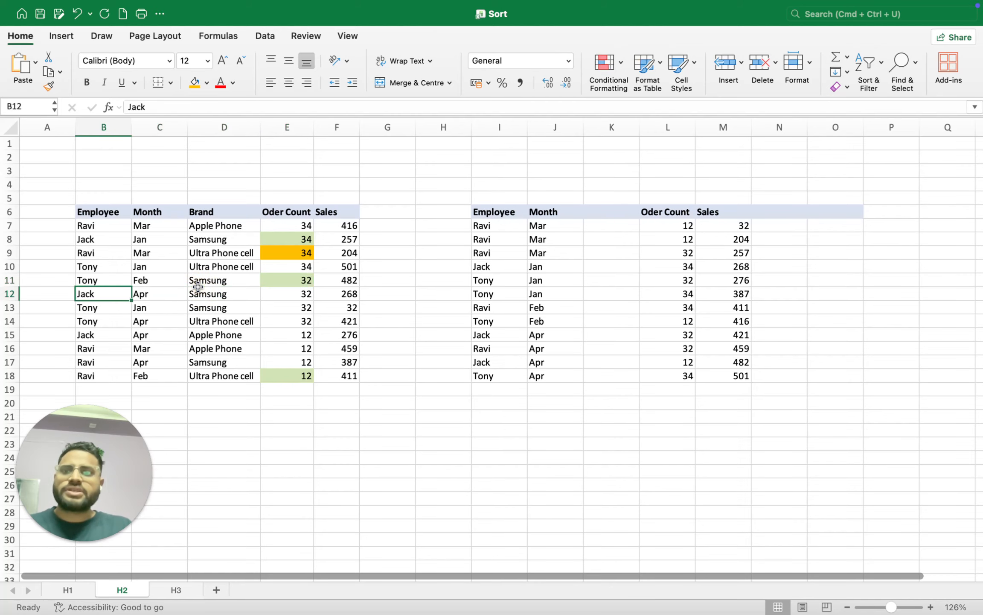
{"action": "key", "text": "Up"}
{"action": "key", "text": "Up"}
{"action": "key", "text": "Right"}
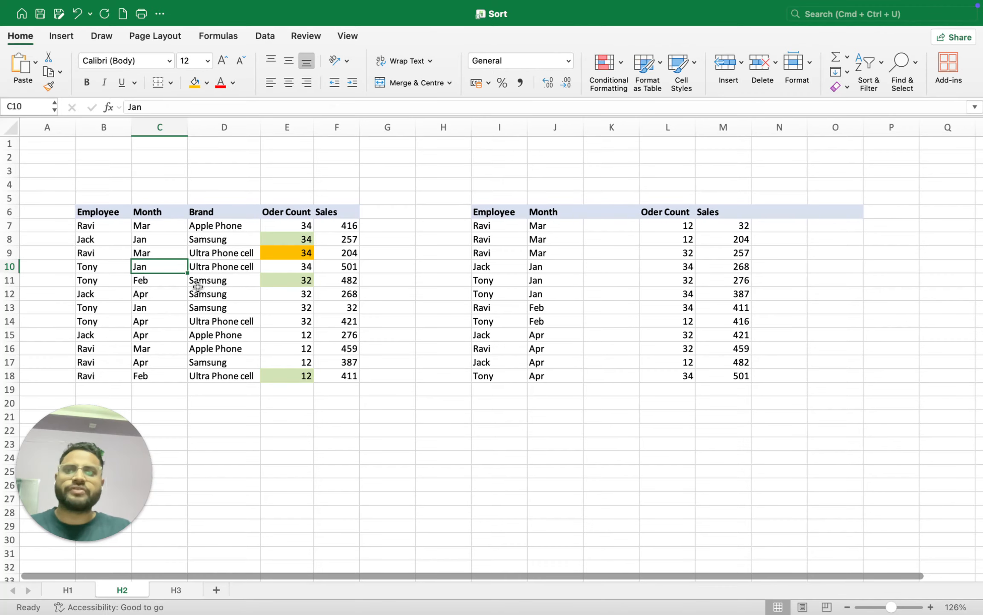
{"action": "key", "text": "Left"}
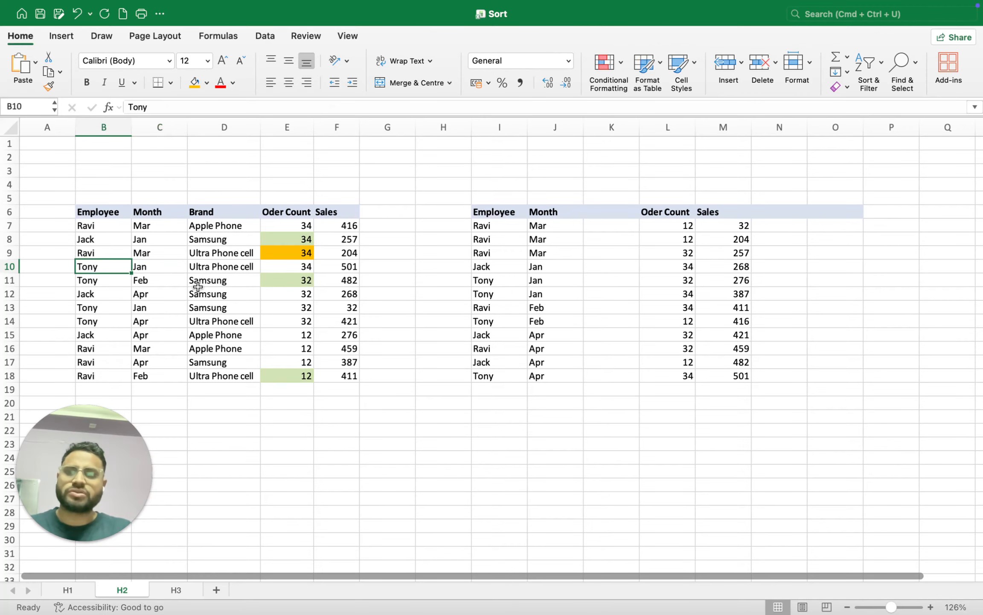
Open a custom sort for the first table's Employee through Oder Count columns, headers included and Sales left out
{"action": "left_click", "coordinate": [121, 212]}
{"action": "key", "text": "shift+Right"}
{"action": "key", "text": "shift+Right"}
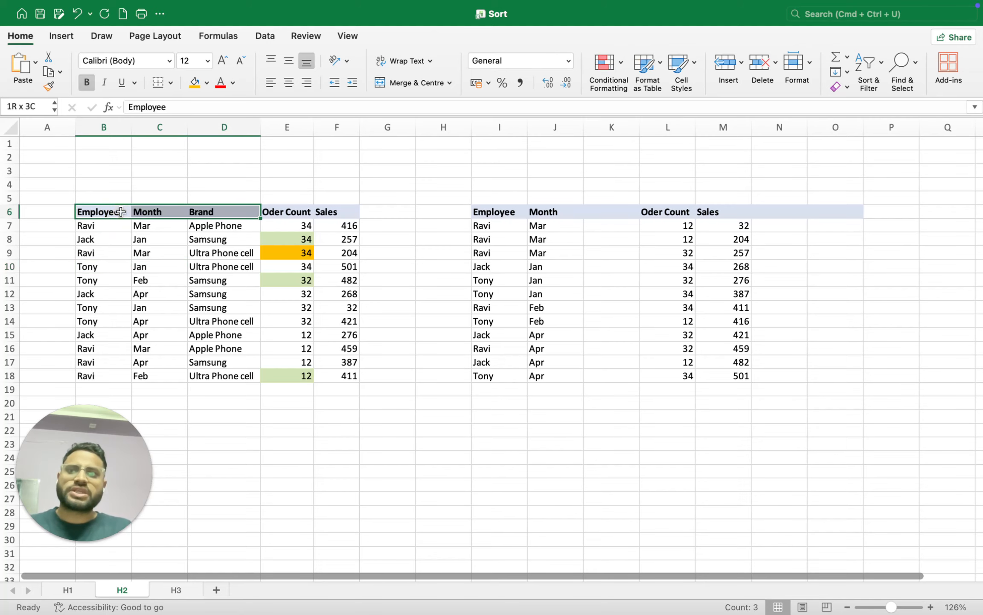
{"action": "key", "text": "shift+Right"}
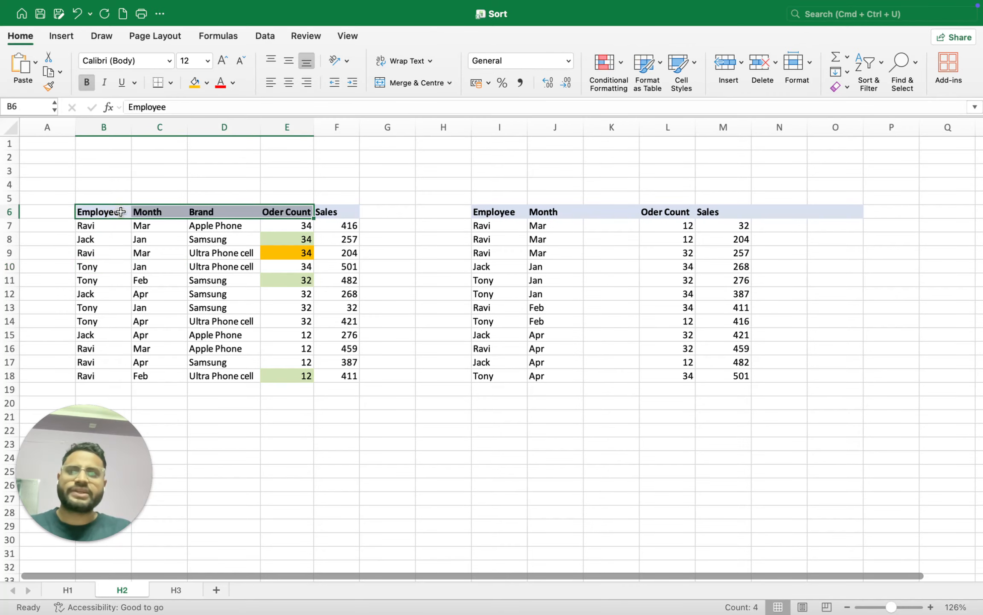
{"action": "key", "text": "ctrl+shift+Down"}
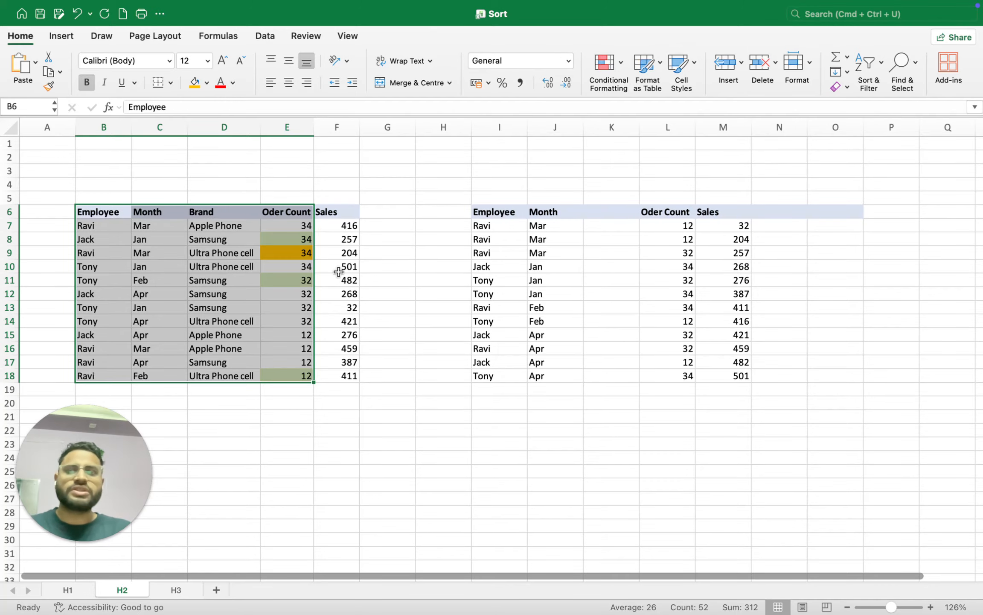
{"action": "left_click", "coordinate": [873, 57]}
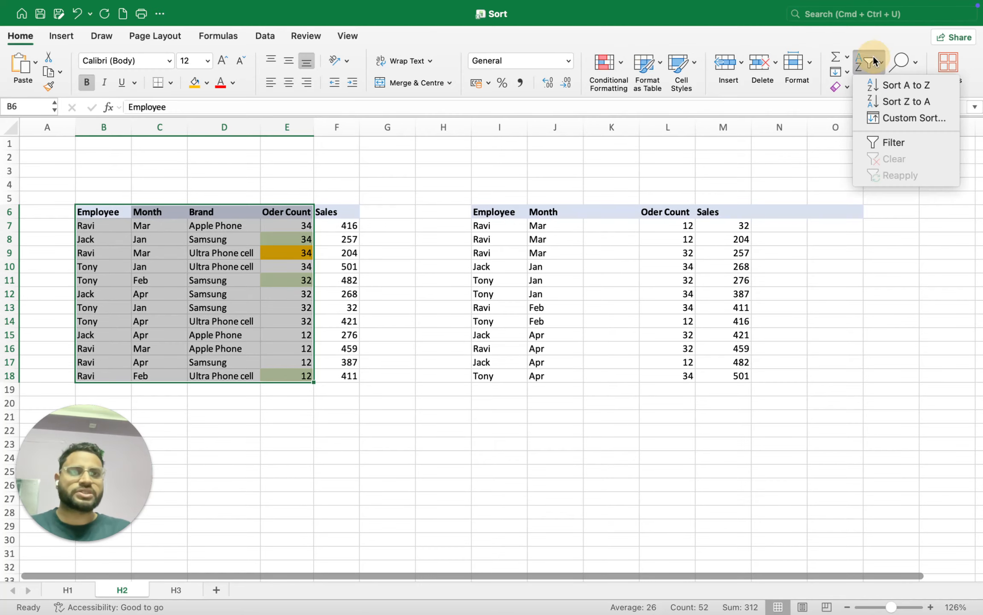
{"action": "left_click", "coordinate": [910, 117]}
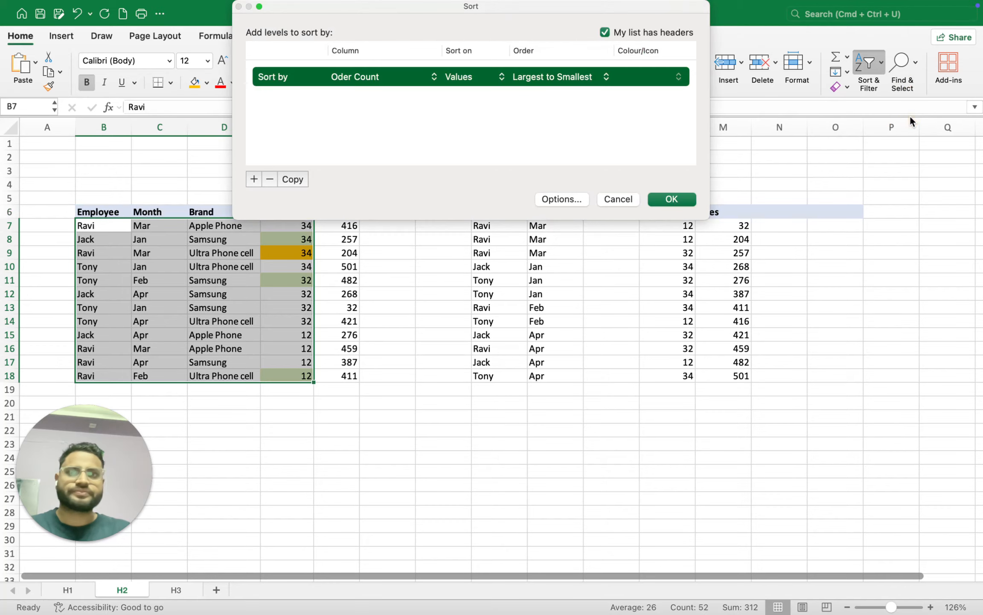
Set the first sort level to the Employee column, sorted on values from A to Z
{"action": "mouse_move", "coordinate": [383, 8]}
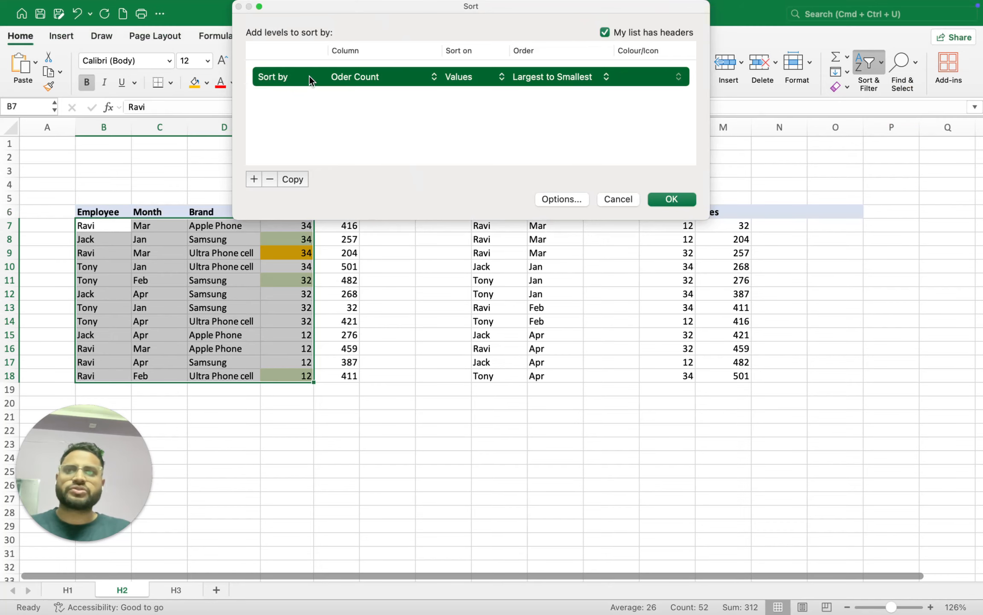
{"action": "left_click", "coordinate": [370, 76]}
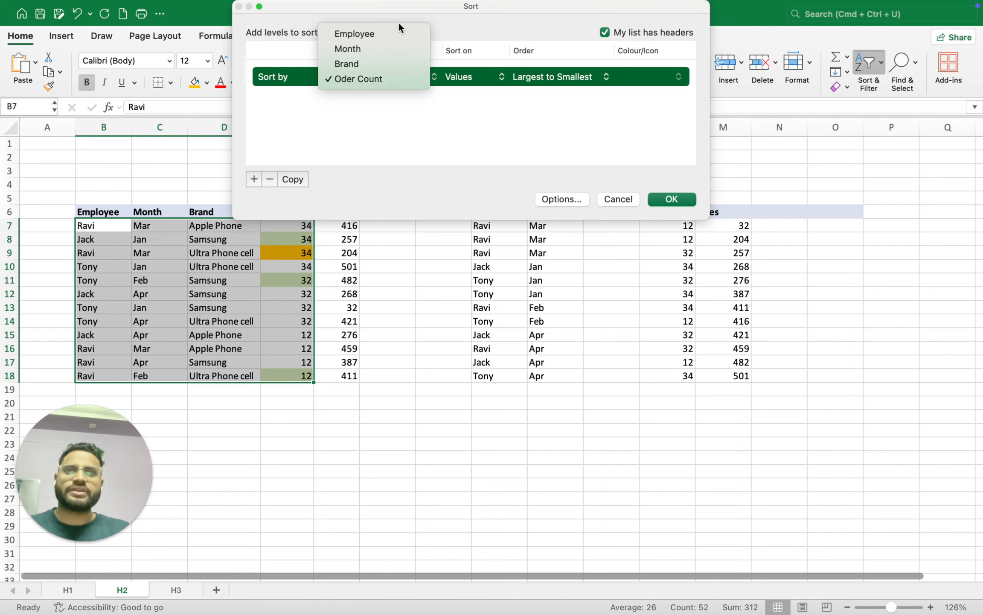
{"action": "left_click_drag", "start_coordinate": [398, 6], "coordinate": [512, 146]}
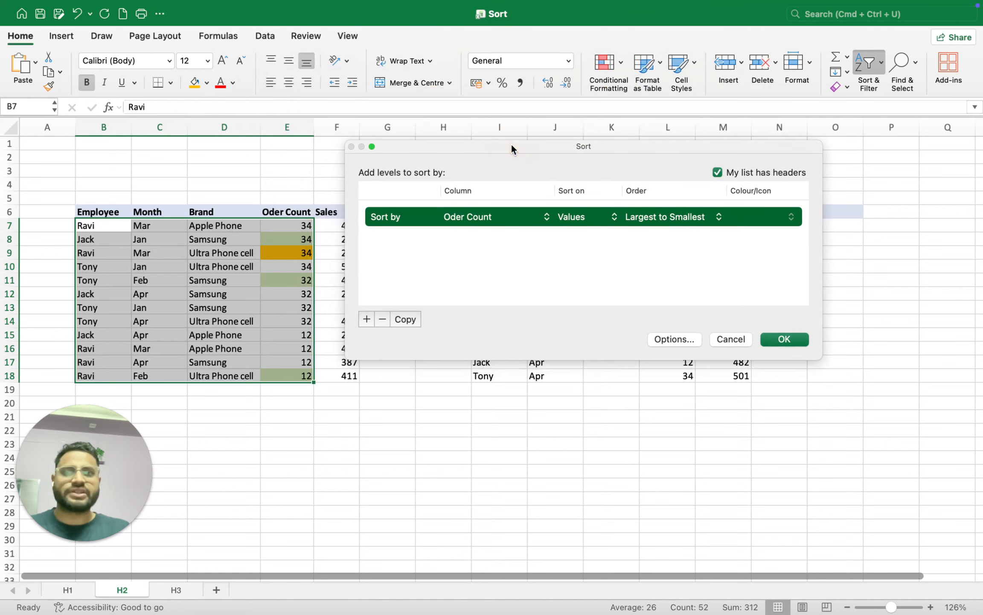
{"action": "left_click", "coordinate": [479, 217]}
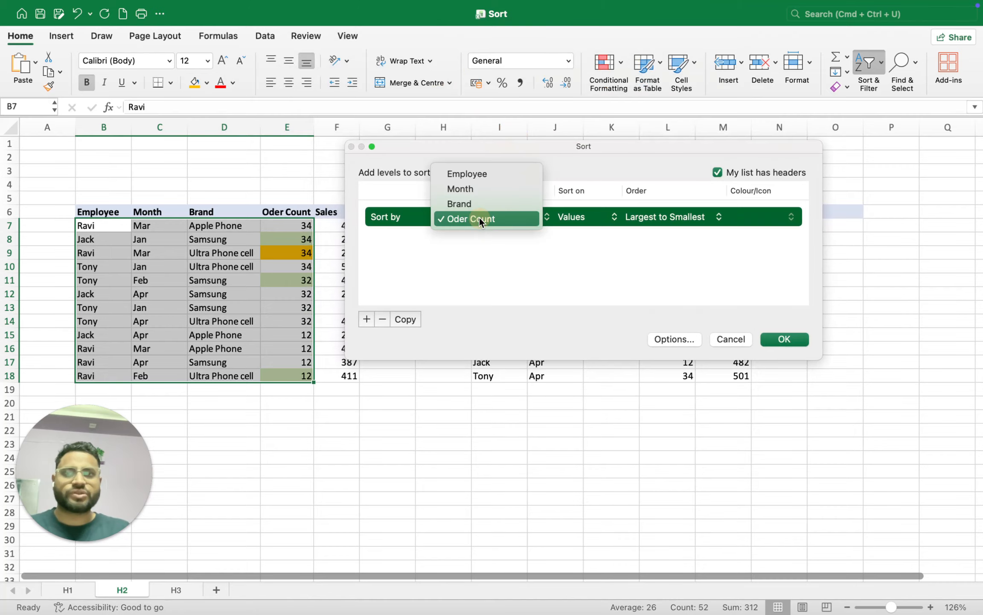
{"action": "left_click", "coordinate": [478, 175]}
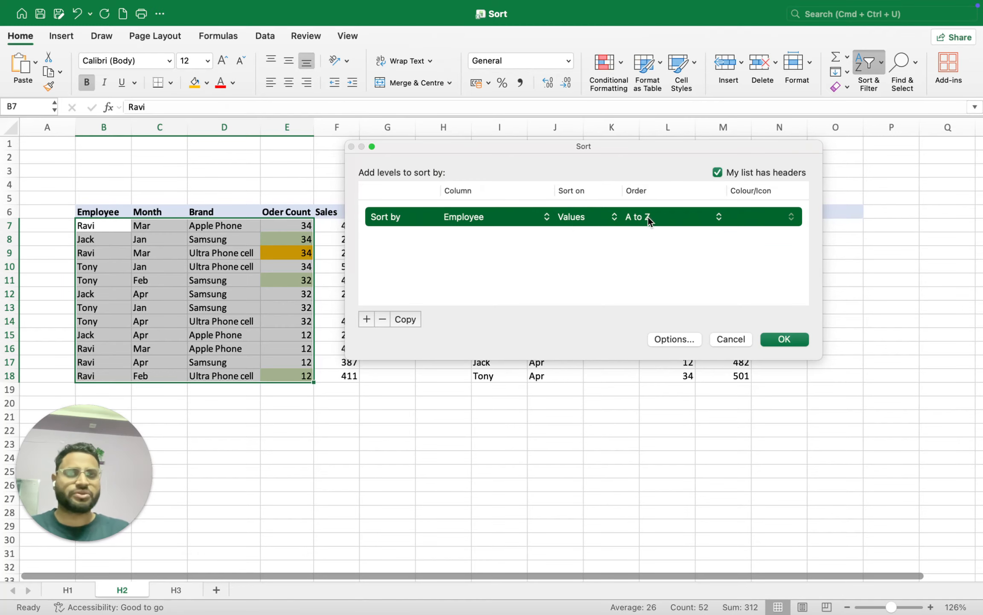
Add a second sort level on Month values from Z to A and apply the custom sort
{"action": "left_click", "coordinate": [367, 320]}
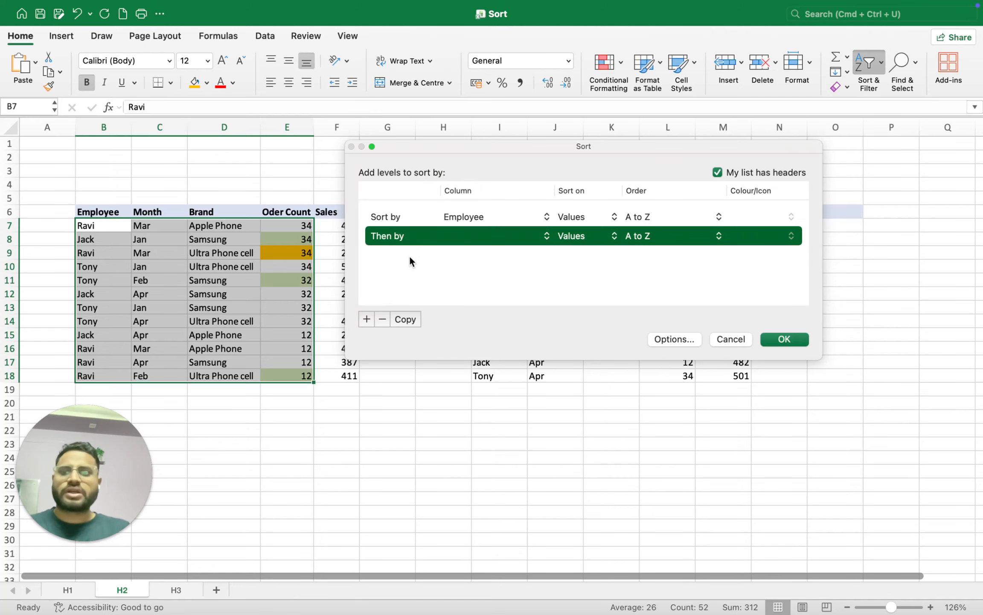
{"action": "left_click", "coordinate": [475, 237]}
{"action": "left_click", "coordinate": [462, 254]}
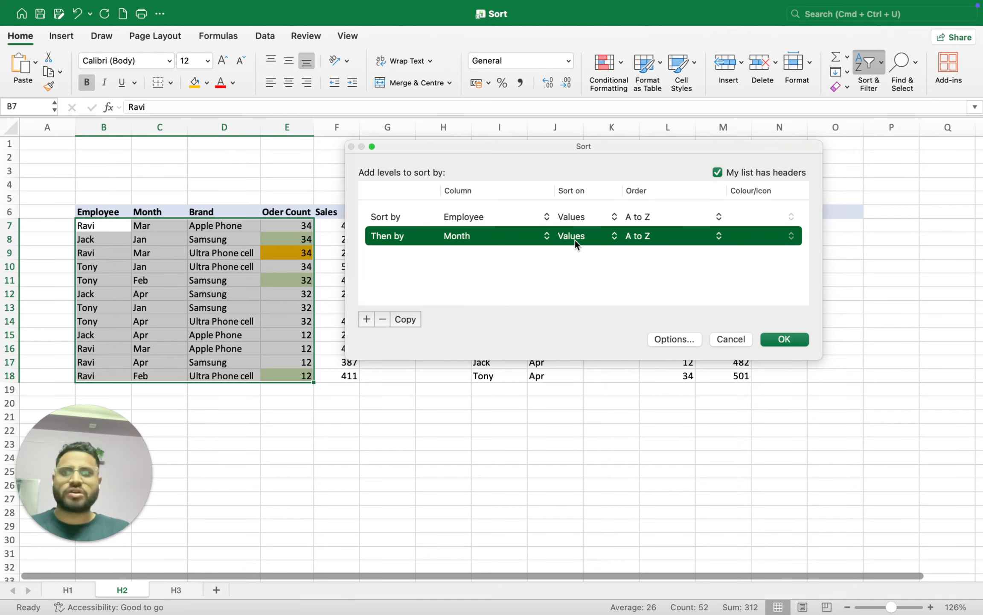
{"action": "left_click", "coordinate": [642, 242]}
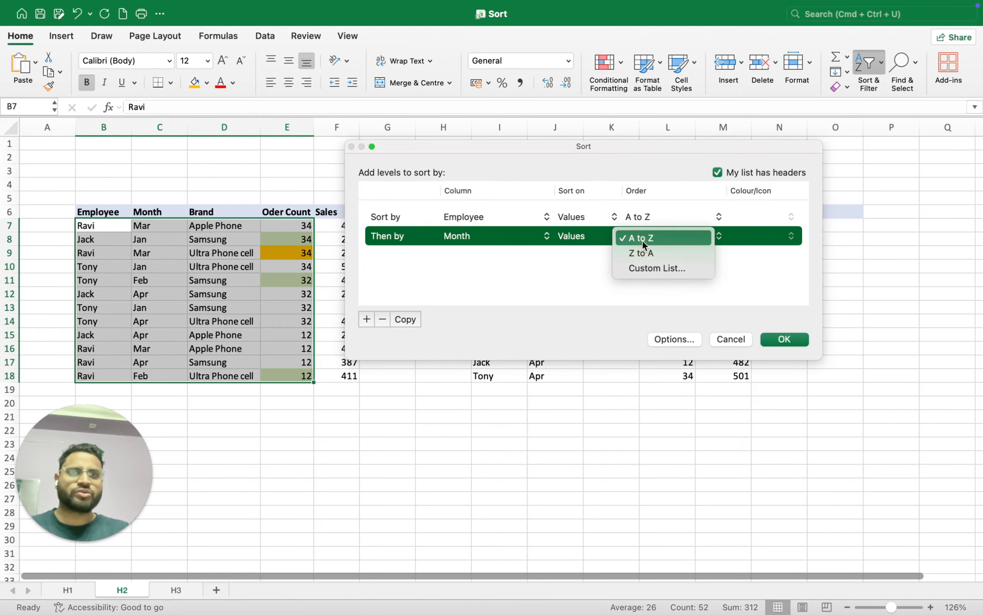
{"action": "left_click", "coordinate": [642, 254]}
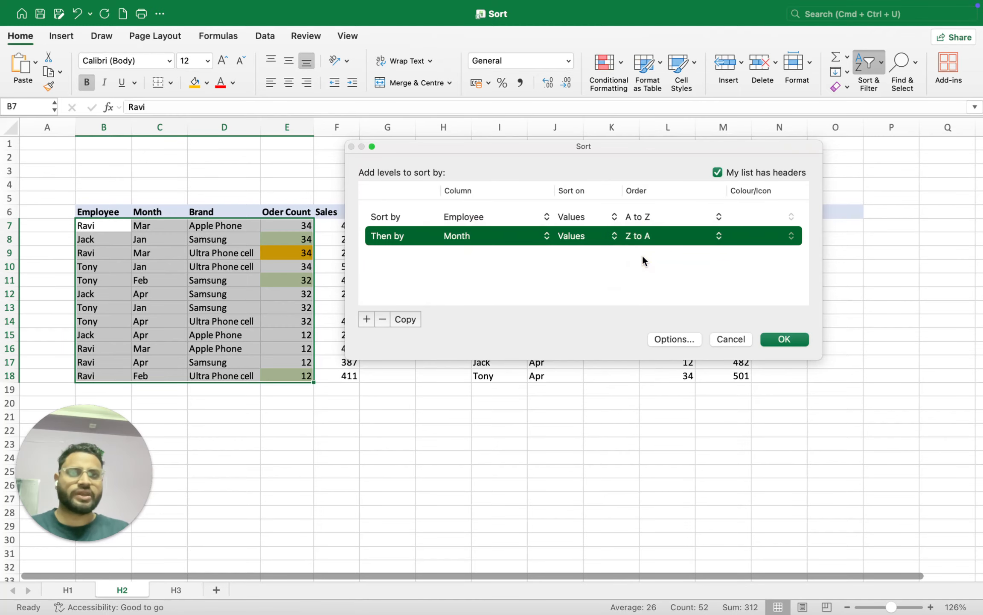
{"action": "left_click", "coordinate": [774, 338]}
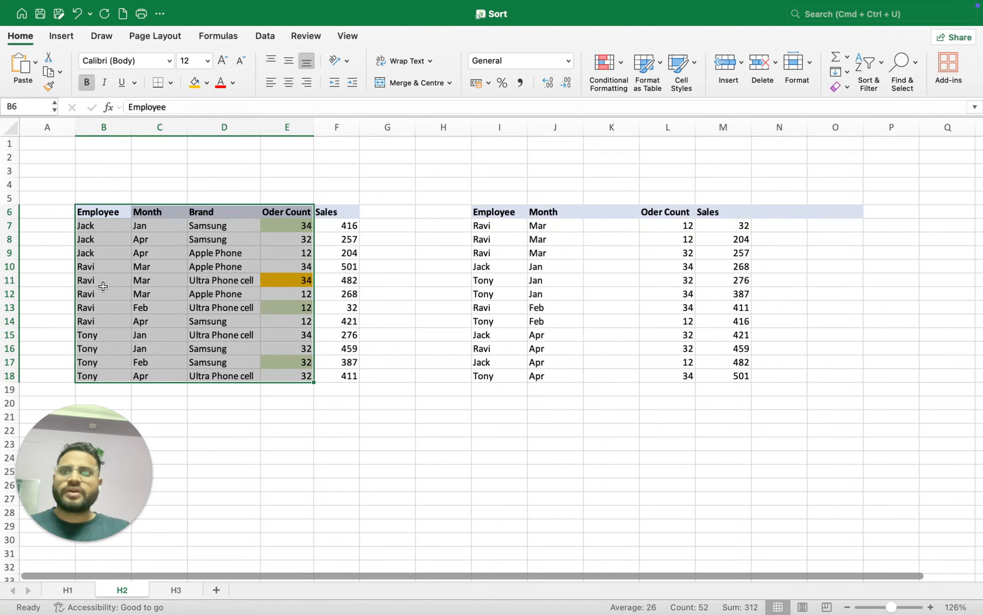
Examine the first table's Employee and Month columns, especially the month order within the first employee's rows 7 to 9
{"action": "left_click", "coordinate": [119, 268]}
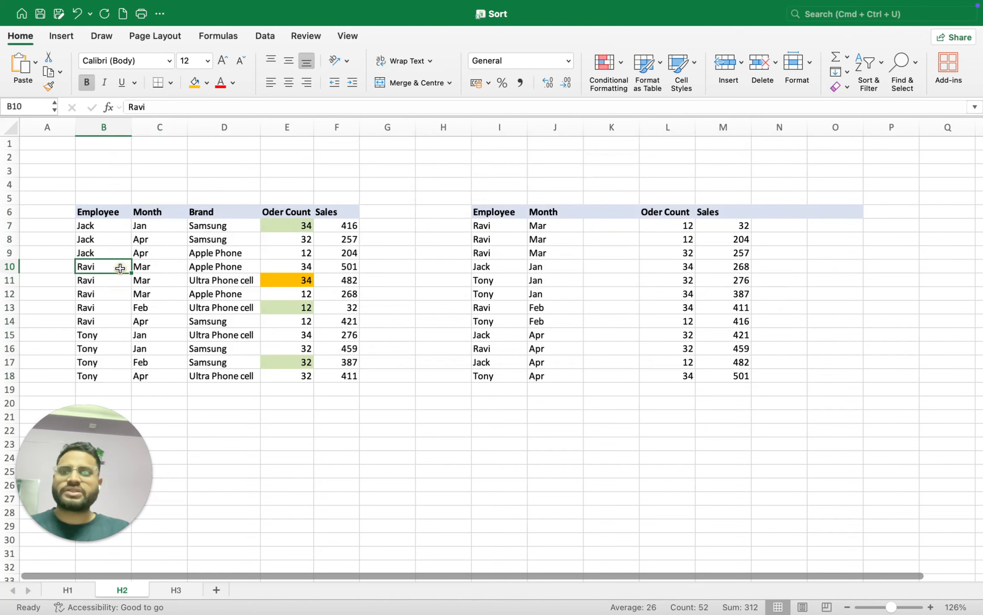
{"action": "left_click", "coordinate": [114, 228]}
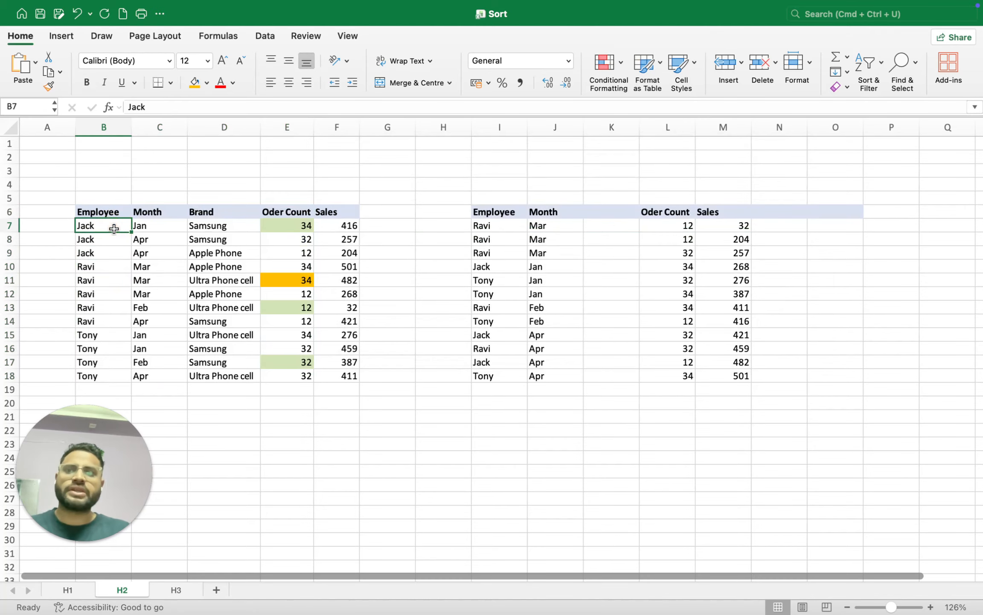
{"action": "key", "text": "Up"}
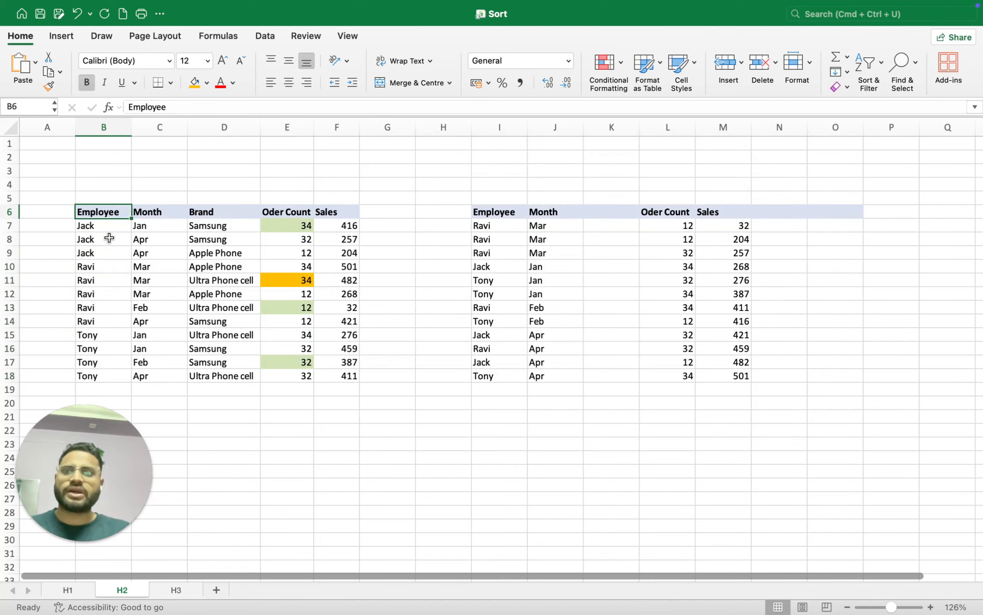
{"action": "key", "text": "Down"}
{"action": "key", "text": "Down"}
{"action": "key", "text": "Right"}
{"action": "key", "text": "Up"}
{"action": "key", "text": "Up"}
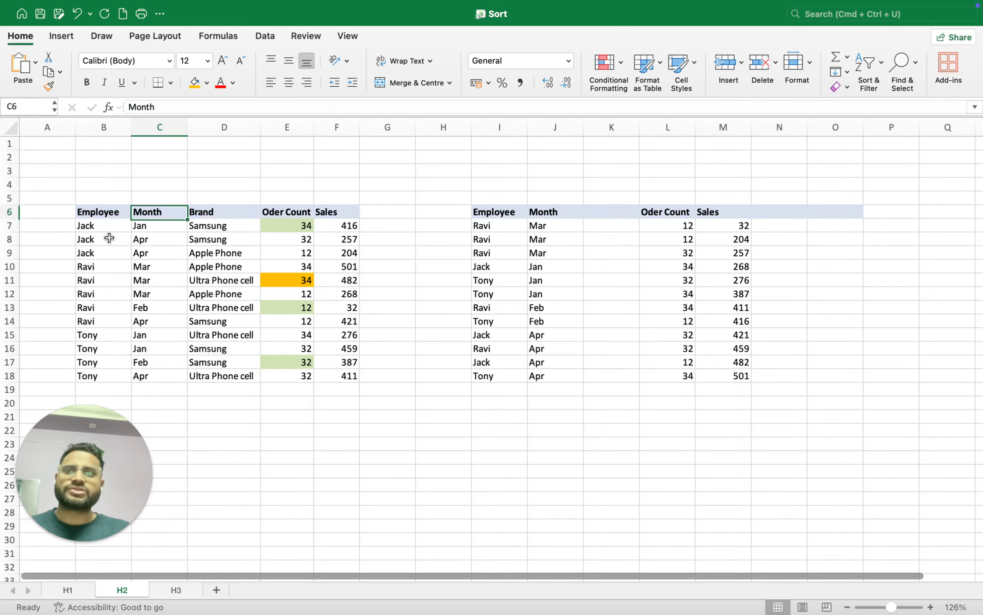
{"action": "key", "text": "Down"}
{"action": "key", "text": "Down"}
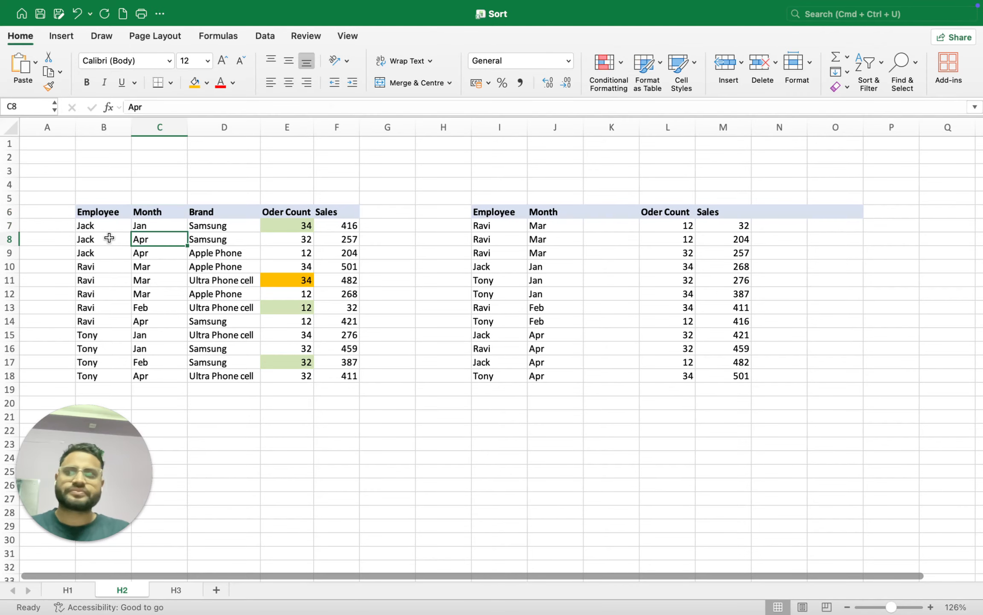
{"action": "key", "text": "Left"}
{"action": "key", "text": "Up"}
{"action": "key", "text": "Right"}
{"action": "key", "text": "shift+Down"}
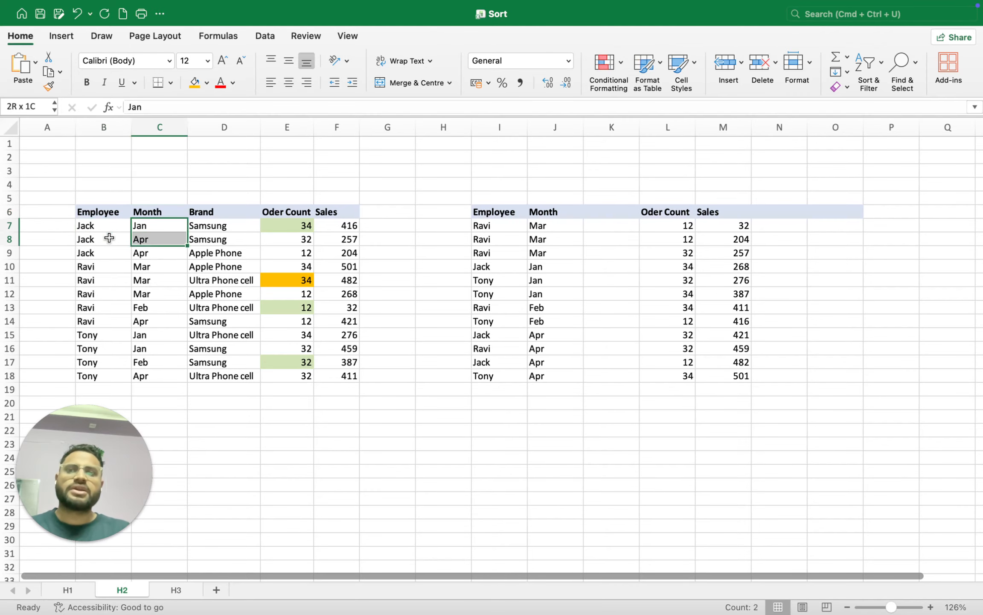
{"action": "key", "text": "shift+Down"}
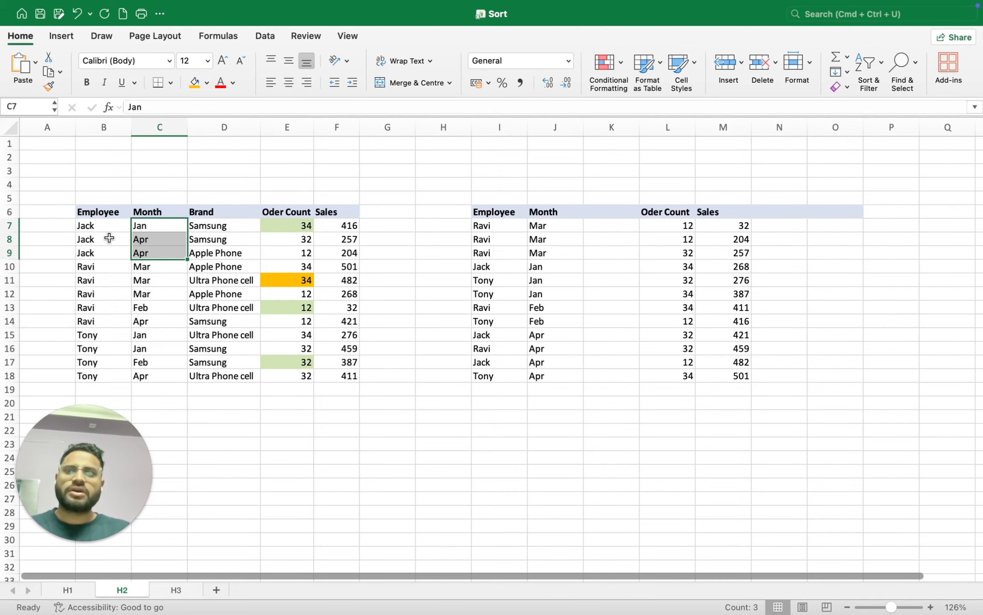
Examine the month order within the second employee's rows of the first table, from row 10 to row 13
{"action": "key", "text": "Down"}
{"action": "key", "text": "Down"}
{"action": "key", "text": "Down"}
{"action": "key", "text": "Down"}
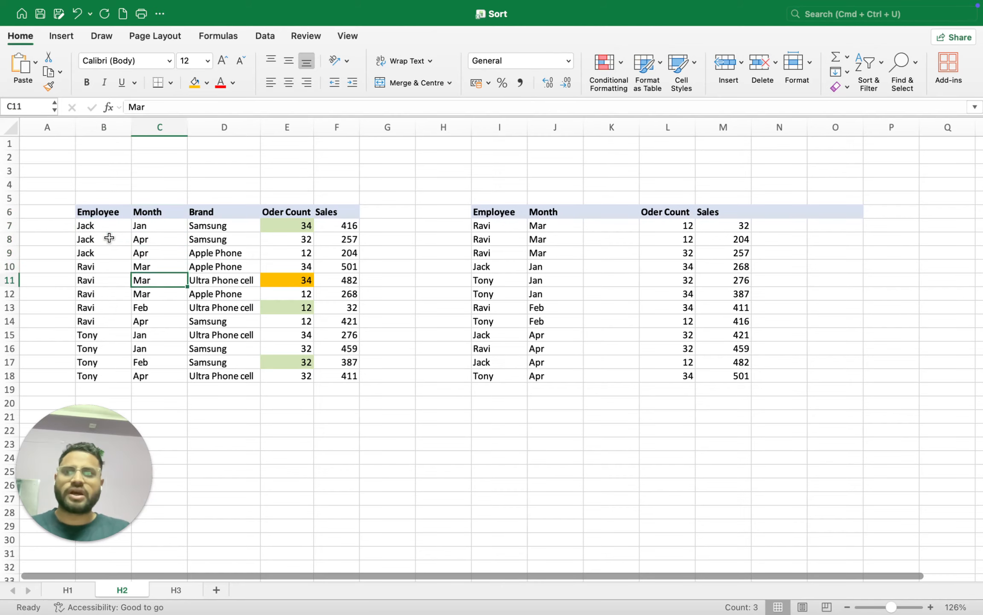
{"action": "key", "text": "Left"}
{"action": "key", "text": "Up"}
{"action": "key", "text": "Right"}
{"action": "key", "text": "shift+Down"}
{"action": "key", "text": "shift+Down"}
{"action": "key", "text": "shift+Down"}
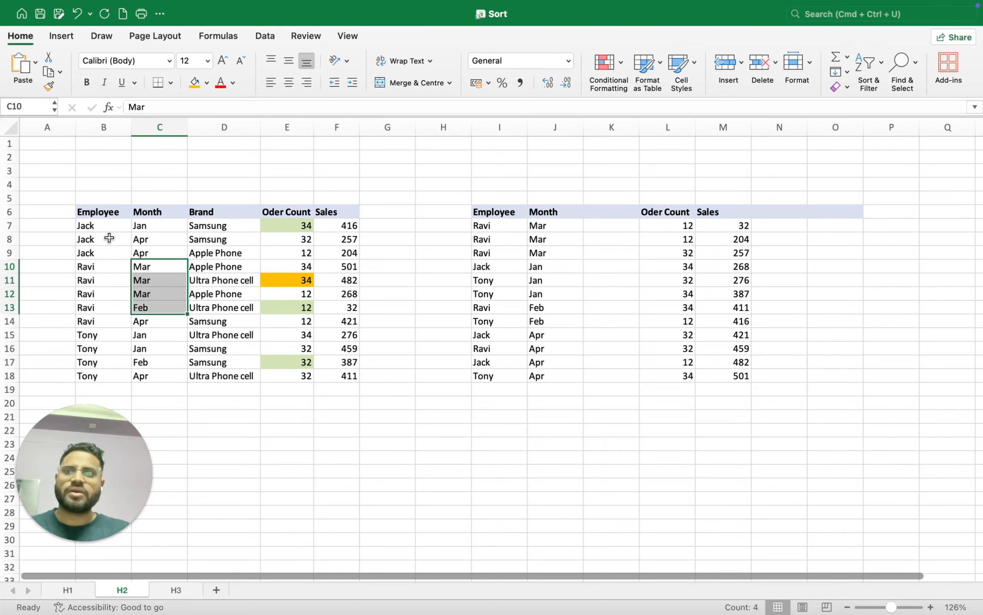
Examine the month order within the last employee's rows of the first table, from row 15 to row 18
{"action": "key", "text": "Down"}
{"action": "key", "text": "Down"}
{"action": "key", "text": "Down"}
{"action": "key", "text": "Down"}
{"action": "key", "text": "Down"}
{"action": "key", "text": "Left"}
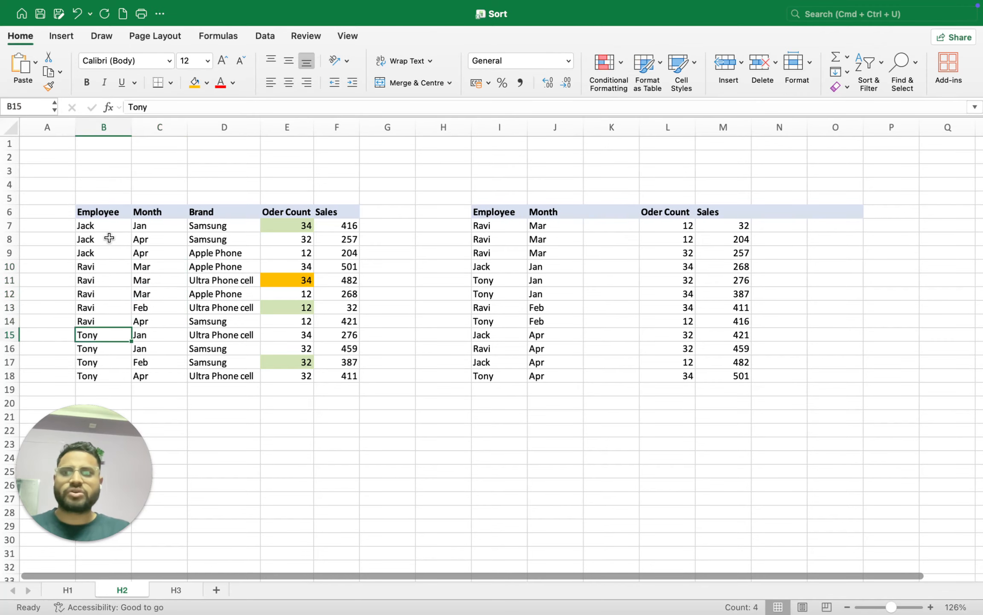
{"action": "key", "text": "Right"}
{"action": "key", "text": "shift+Down"}
{"action": "key", "text": "shift+Down"}
{"action": "key", "text": "shift+Down"}
Open a custom sort on the whole first table and add a third level on Brand values from A to Z
{"action": "key", "text": "Up"}
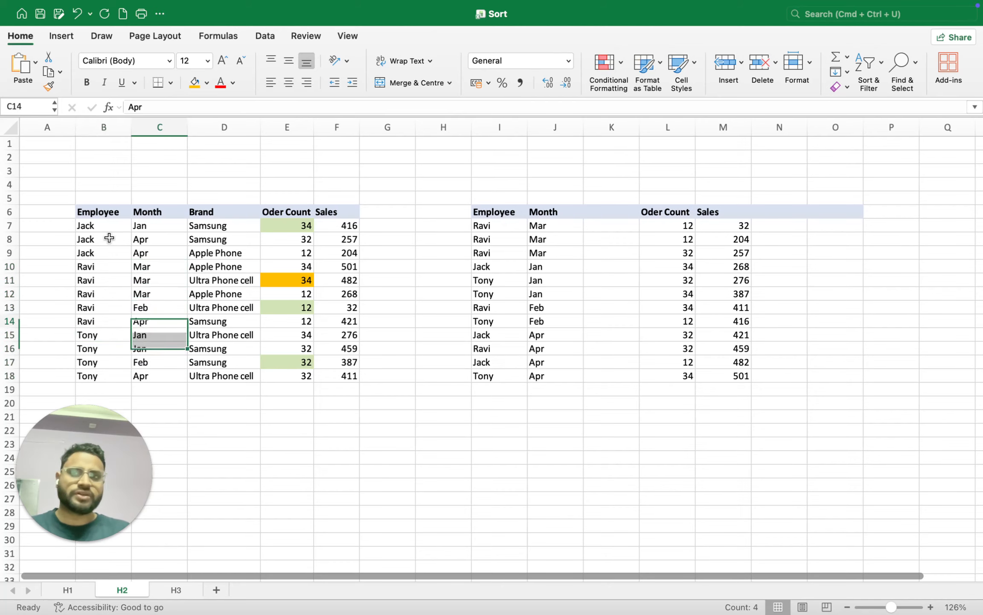
{"action": "key", "text": "Up"}
{"action": "key", "text": "Up"}
{"action": "key", "text": "Up"}
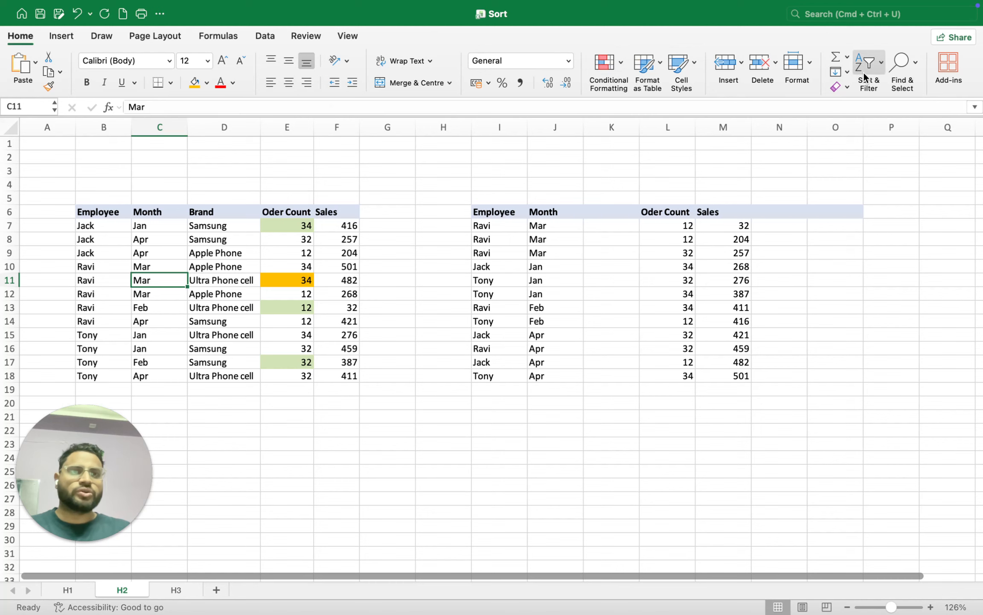
{"action": "left_click", "coordinate": [864, 72]}
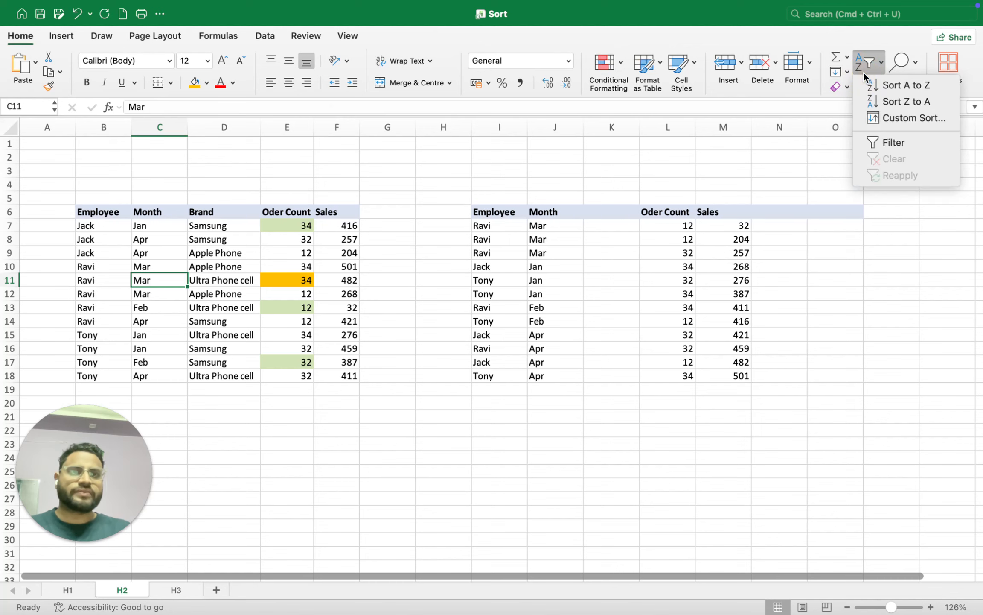
{"action": "left_click", "coordinate": [891, 116]}
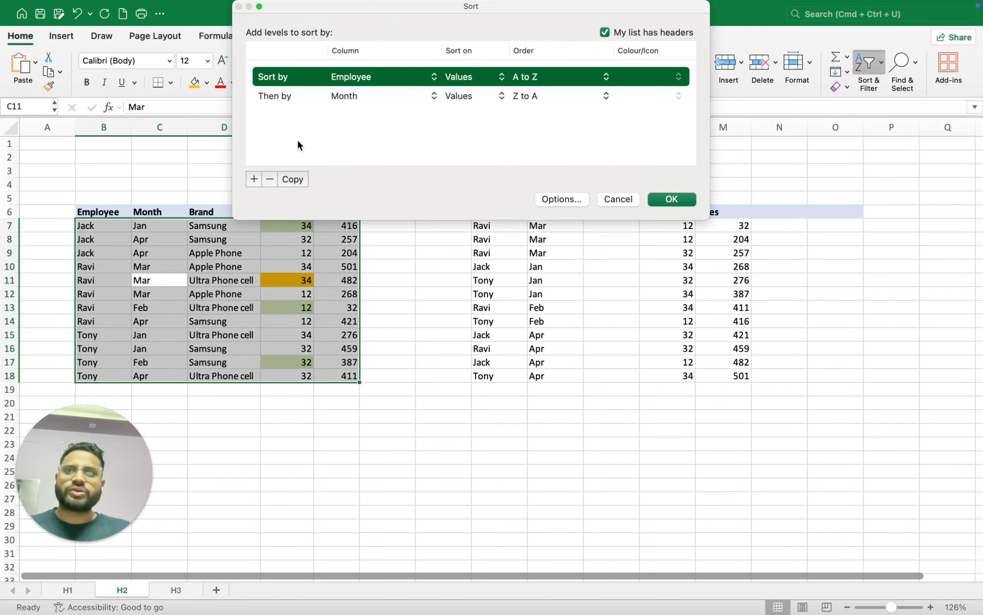
{"action": "left_click", "coordinate": [255, 177]}
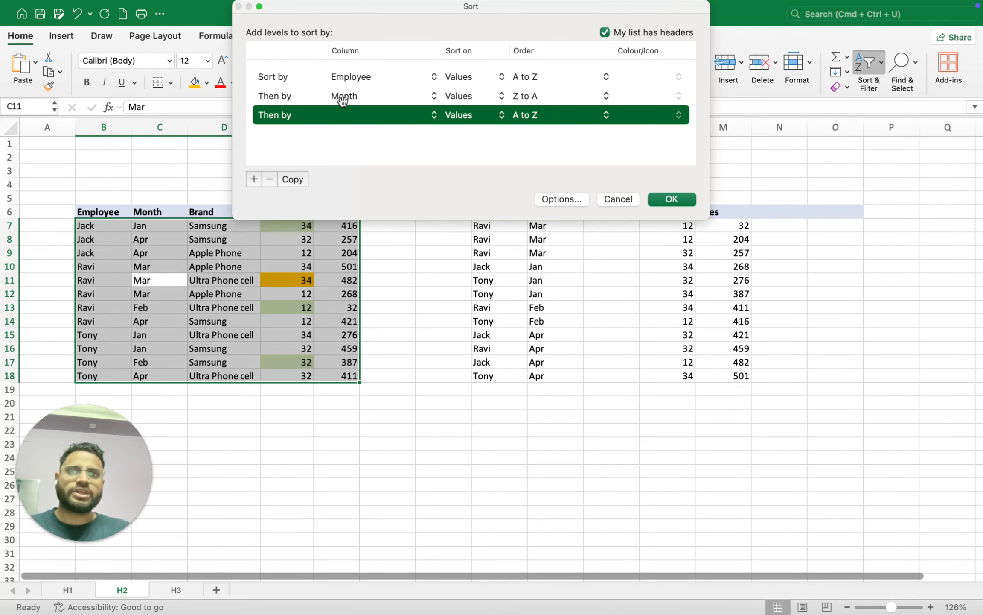
{"action": "left_click", "coordinate": [351, 116]}
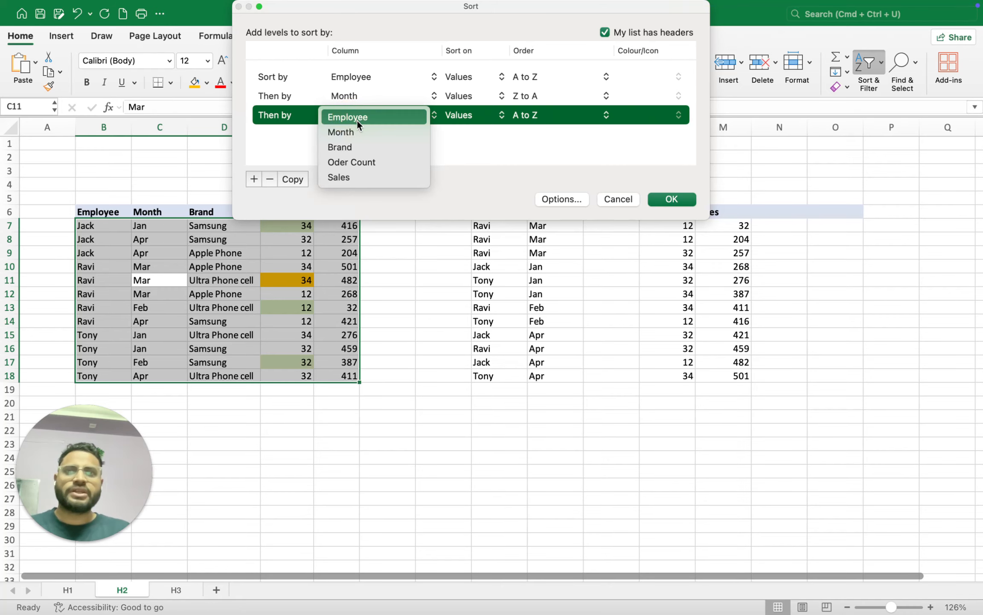
{"action": "left_click", "coordinate": [346, 147]}
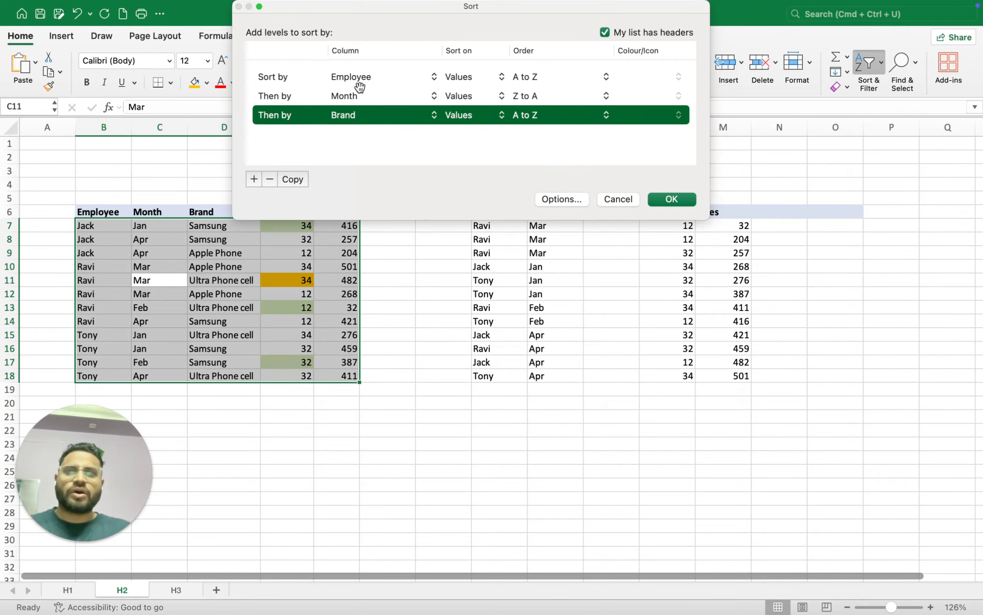
Remove the Month level and sort the first table by Employee and Brand, both from A to Z
{"action": "left_click", "coordinate": [347, 97]}
{"action": "left_click", "coordinate": [346, 95]}
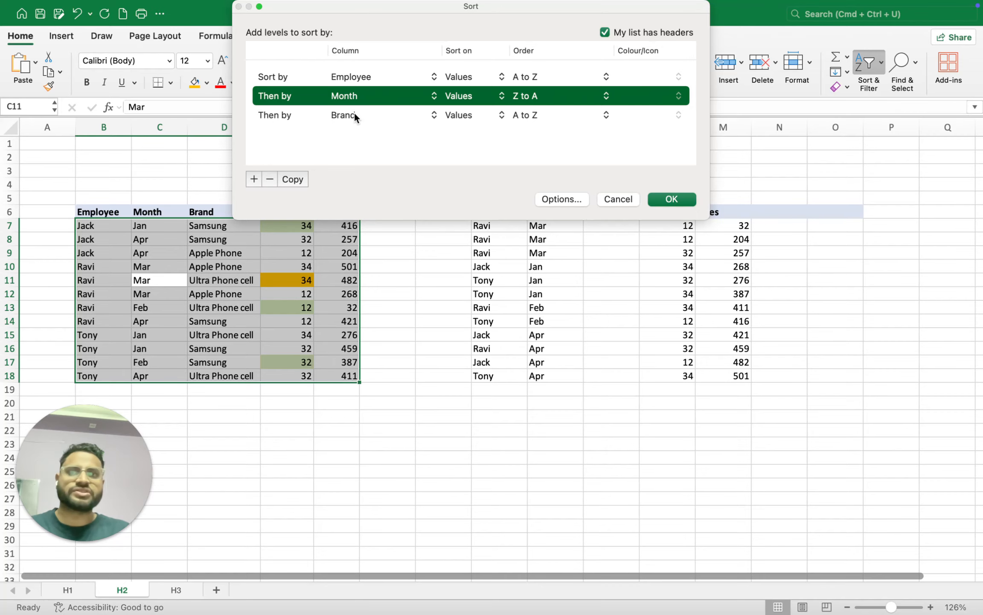
{"action": "left_click", "coordinate": [270, 179]}
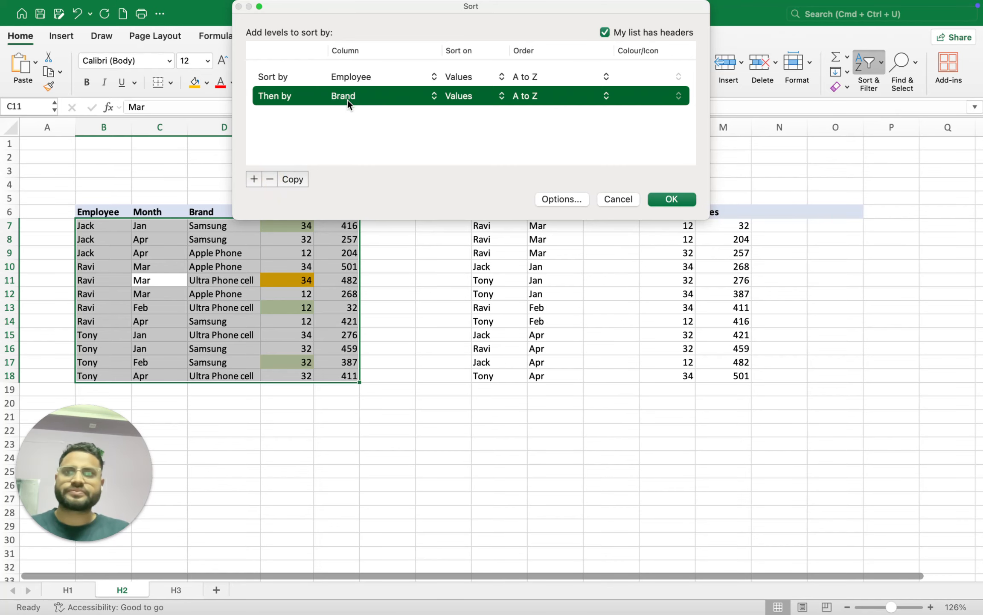
{"action": "left_click", "coordinate": [665, 199]}
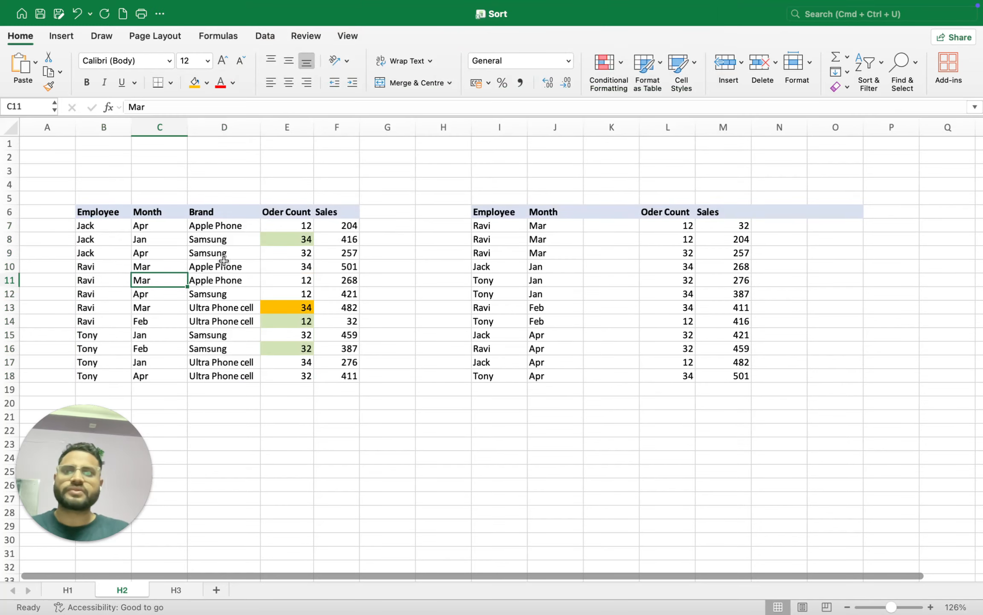
Try sorting the first table by Oder Count from smallest to largest, and undo the sort
{"action": "left_click", "coordinate": [286, 254]}
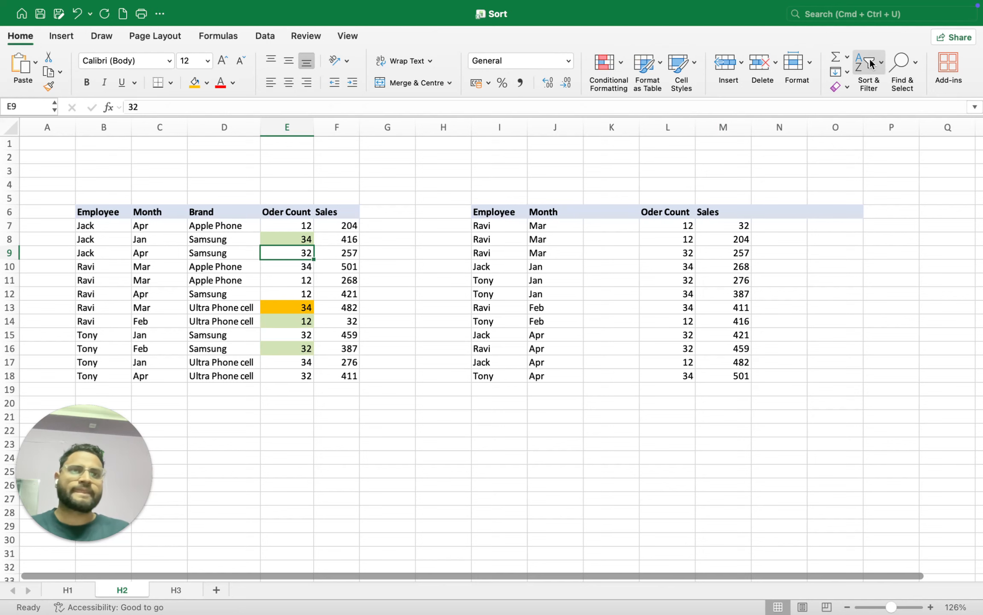
{"action": "left_click", "coordinate": [871, 64]}
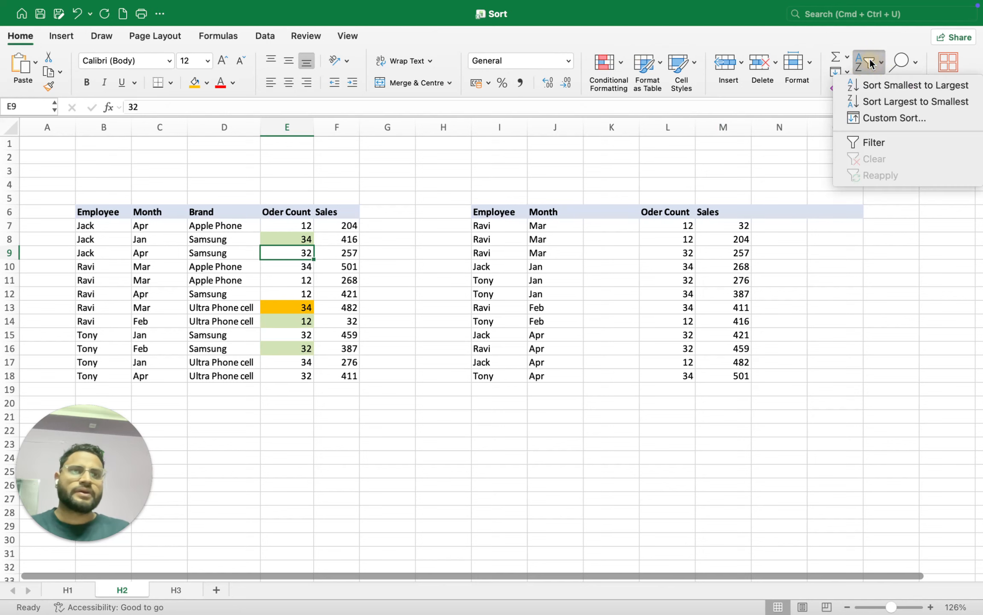
{"action": "left_click", "coordinate": [898, 90]}
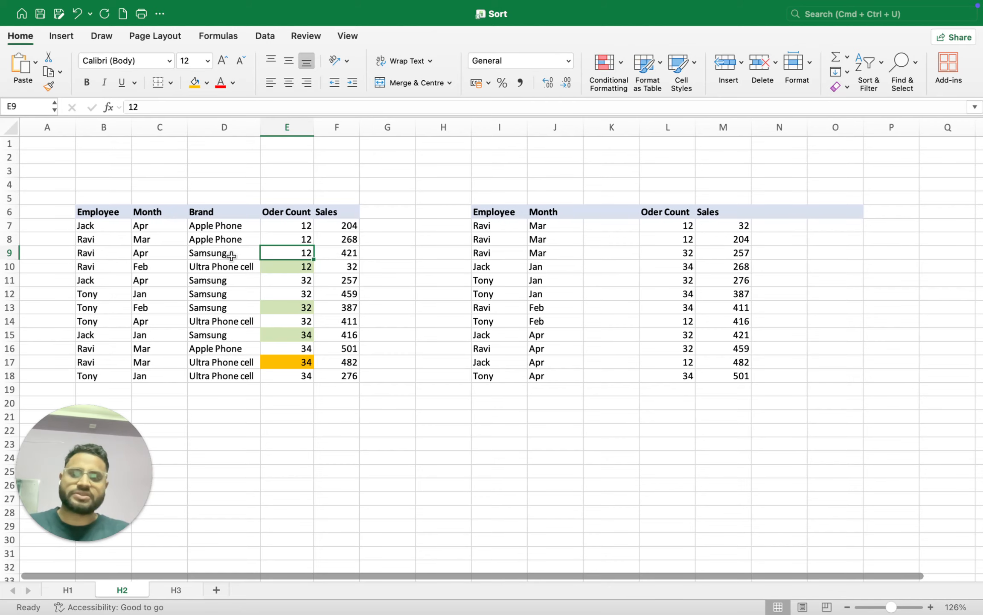
{"action": "key", "text": "super+z"}
{"action": "left_click", "coordinate": [290, 266]}
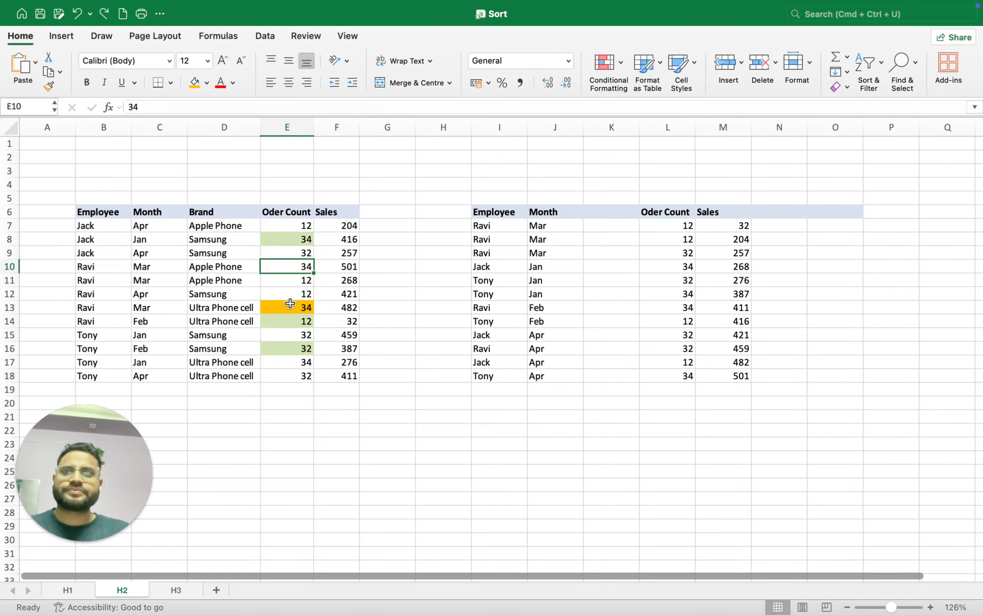
{"action": "left_click", "coordinate": [293, 249]}
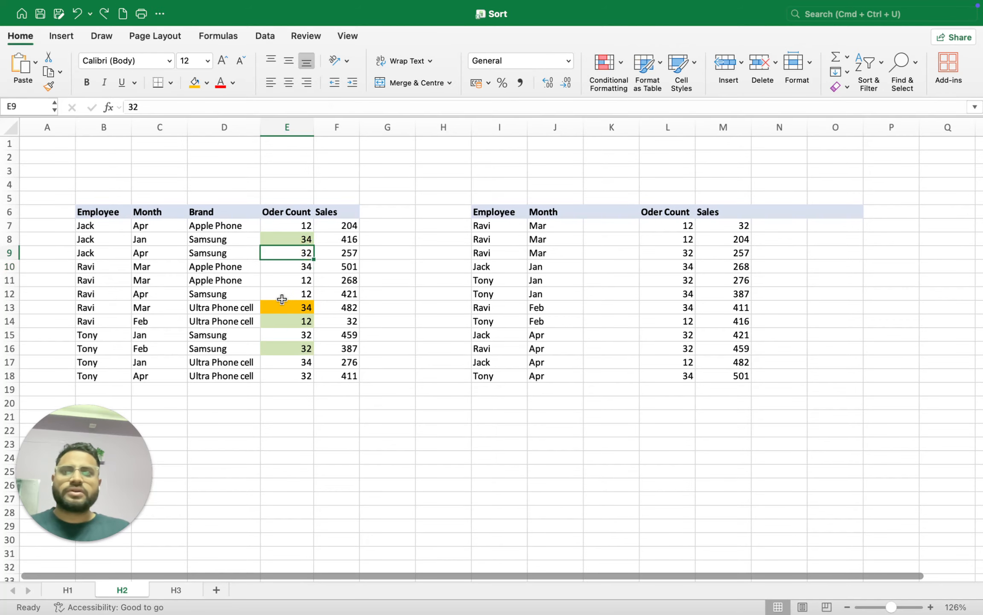
{"action": "left_click", "coordinate": [148, 298]}
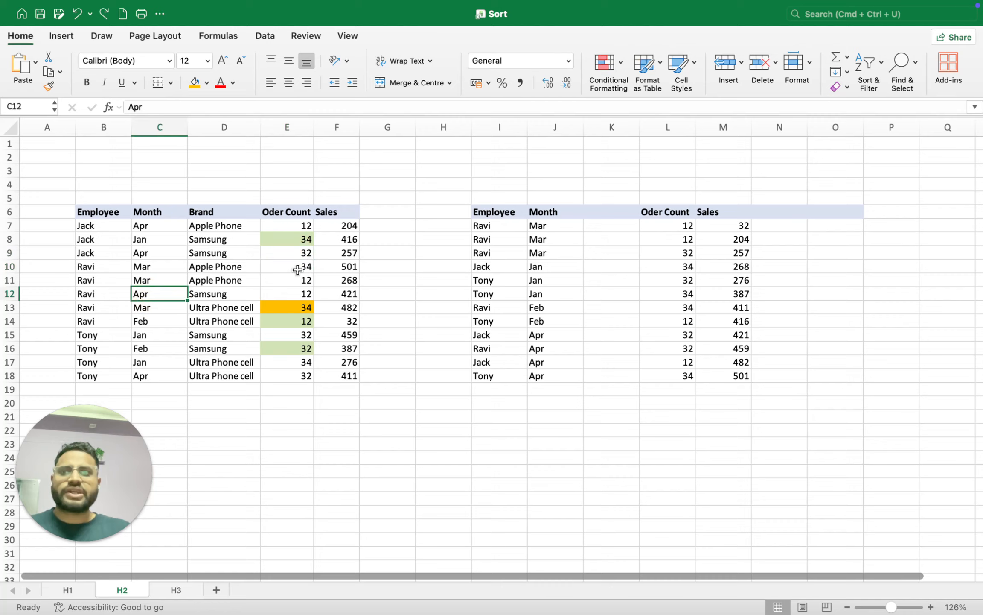
{"action": "left_click", "coordinate": [299, 239]}
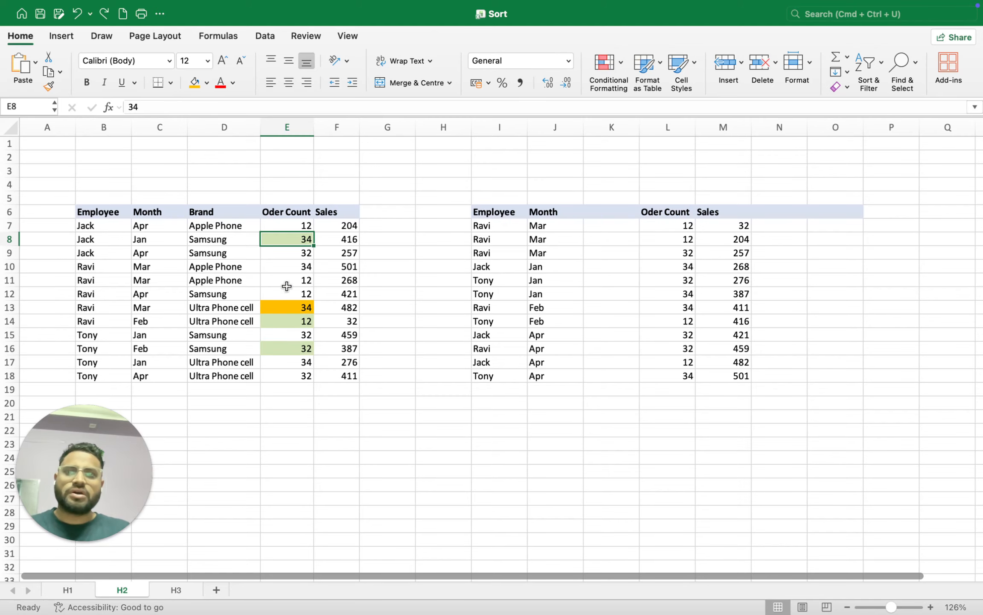
Open a custom sort on the first table, remove the Brand level and change the remaining level's column to Oder Count
{"action": "left_click", "coordinate": [281, 320]}
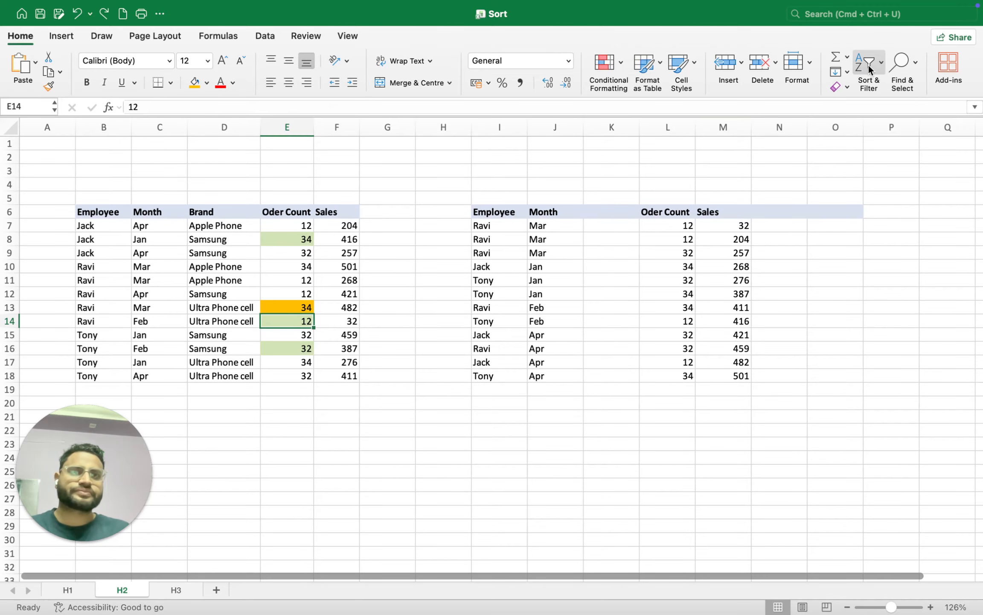
{"action": "left_click", "coordinate": [869, 64]}
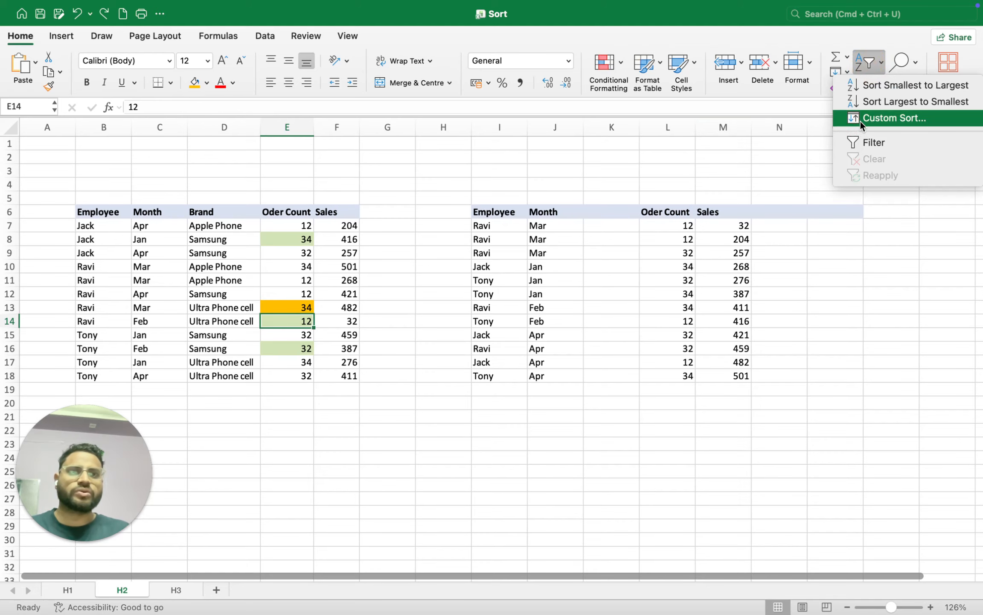
{"action": "left_click", "coordinate": [874, 119]}
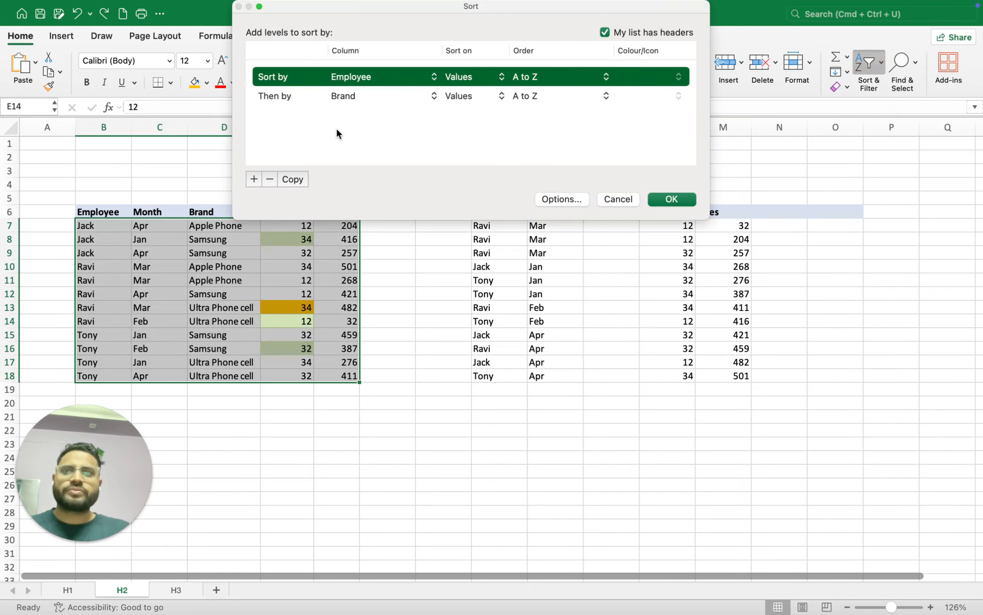
{"action": "left_click", "coordinate": [369, 96]}
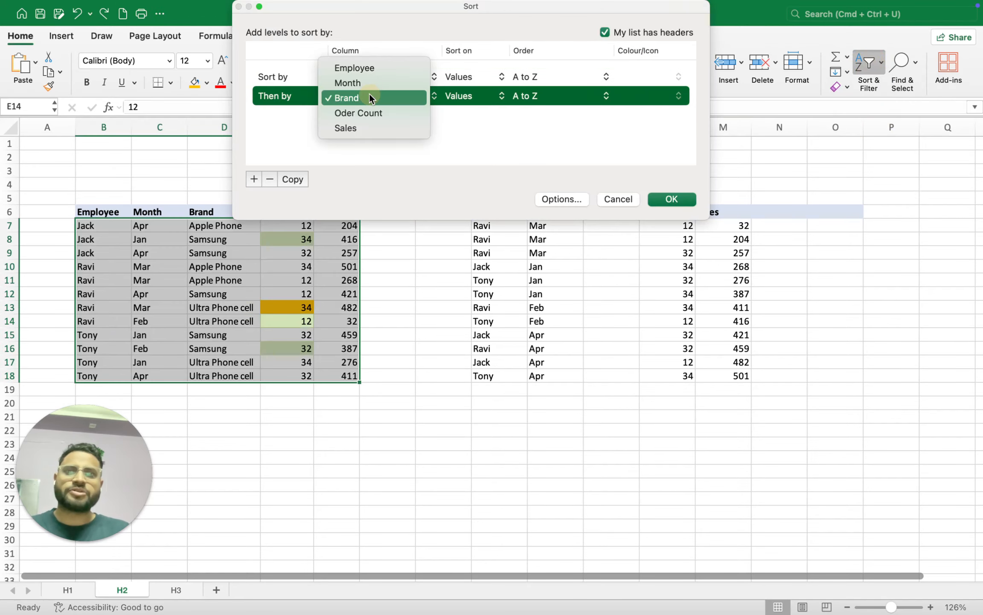
{"action": "left_click", "coordinate": [270, 180]}
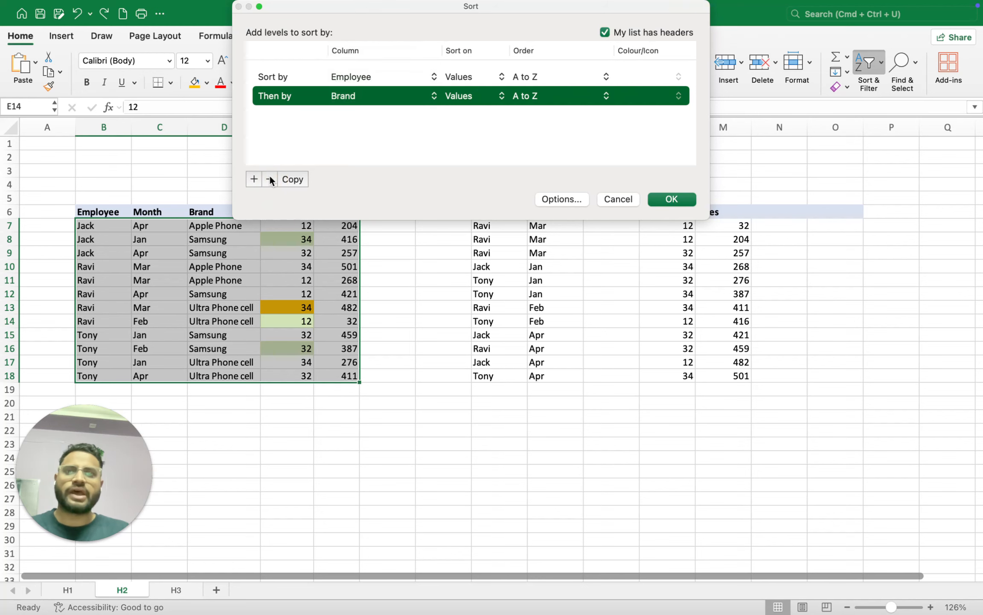
{"action": "left_click", "coordinate": [270, 179]}
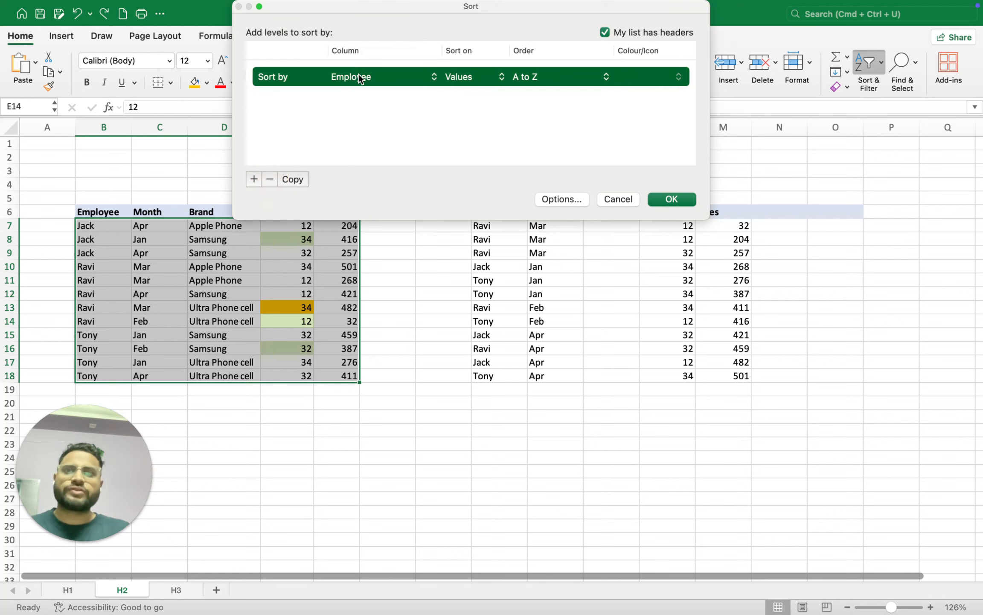
{"action": "left_click", "coordinate": [374, 78]}
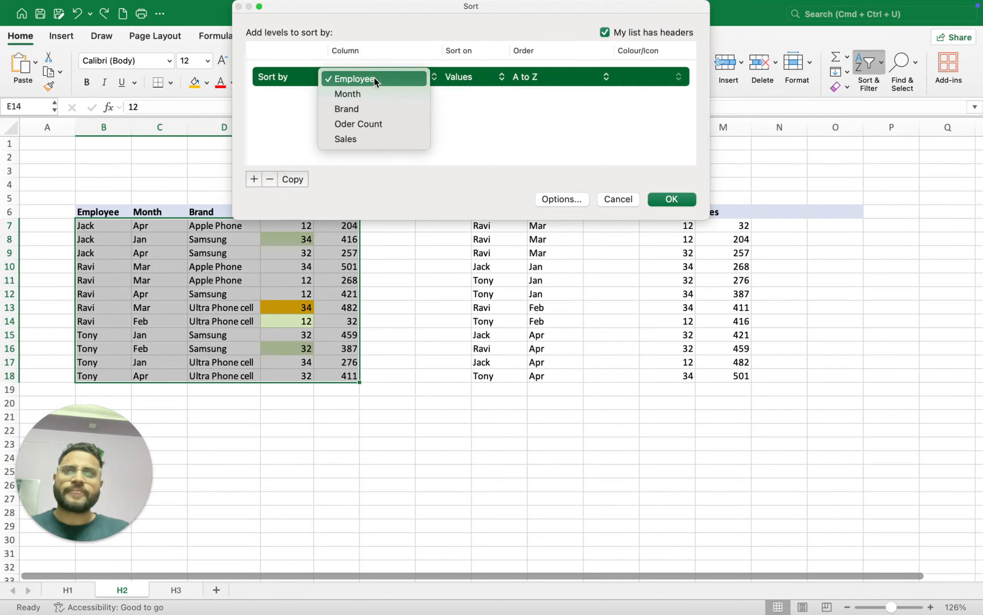
{"action": "left_click", "coordinate": [356, 123]}
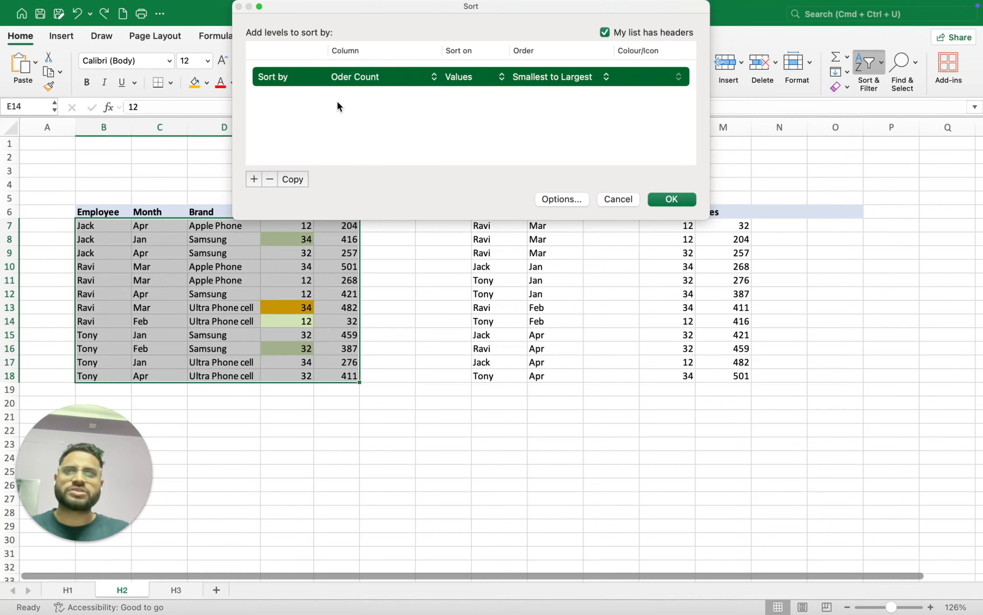